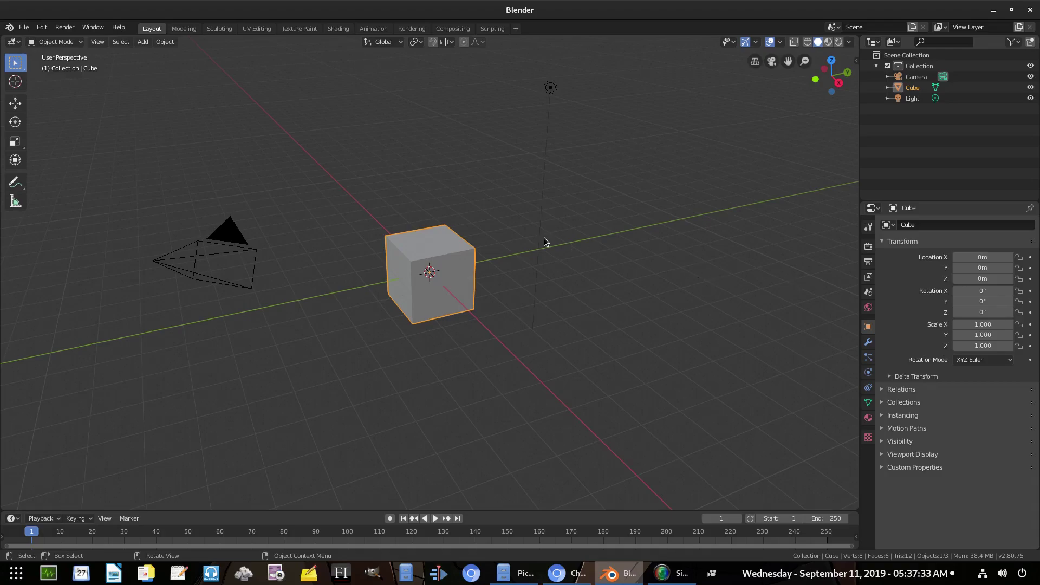
Step: Delete the default cube from the scene
{"action": "key", "text": "Delete"}
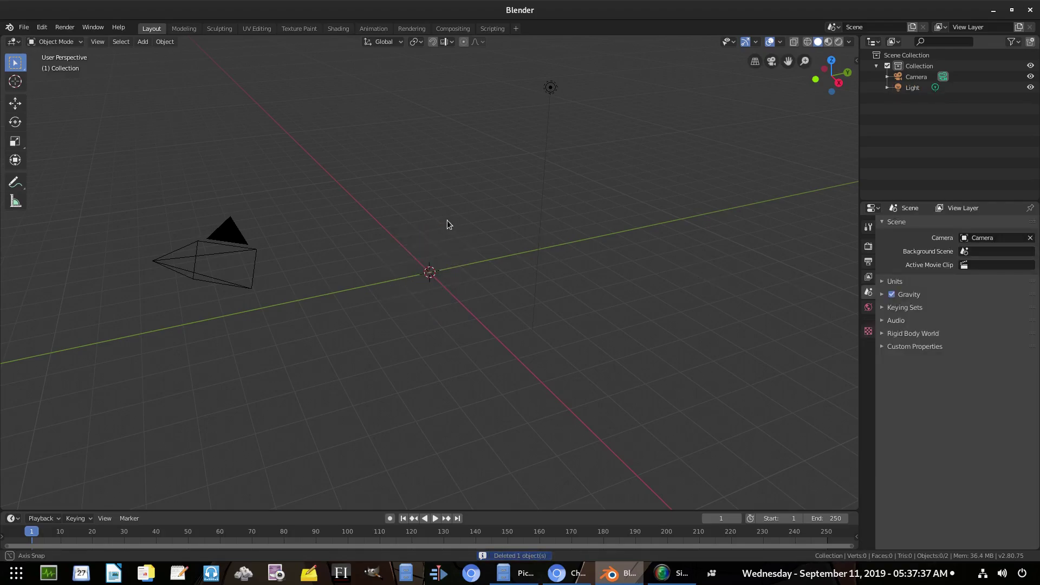
{"action": "middle_click_drag", "start_coordinate": [447, 220], "coordinate": [502, 227]}
{"action": "key", "text": "shift+a"}
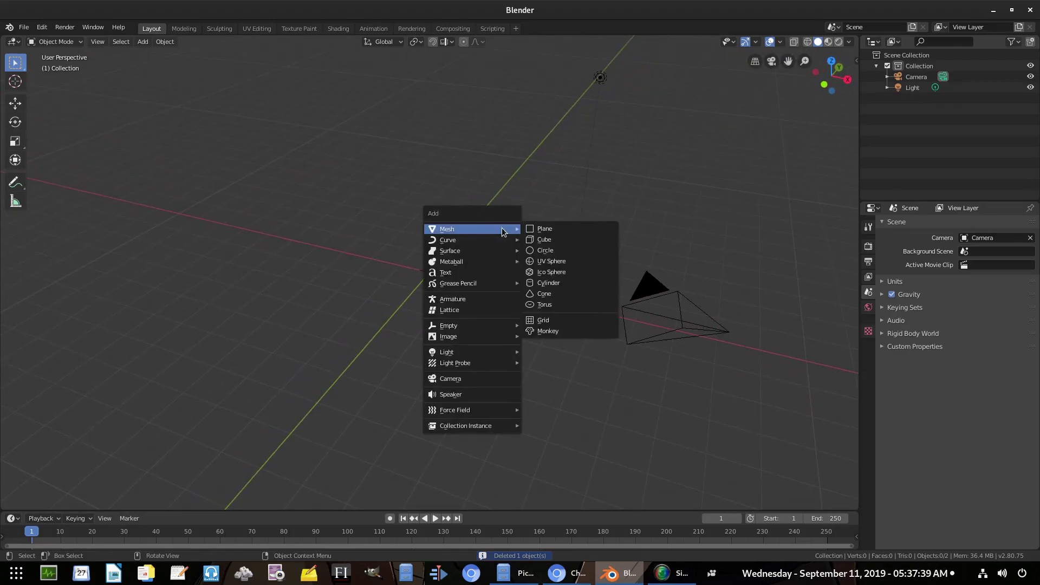
{"action": "mouse_move", "coordinate": [458, 337]}
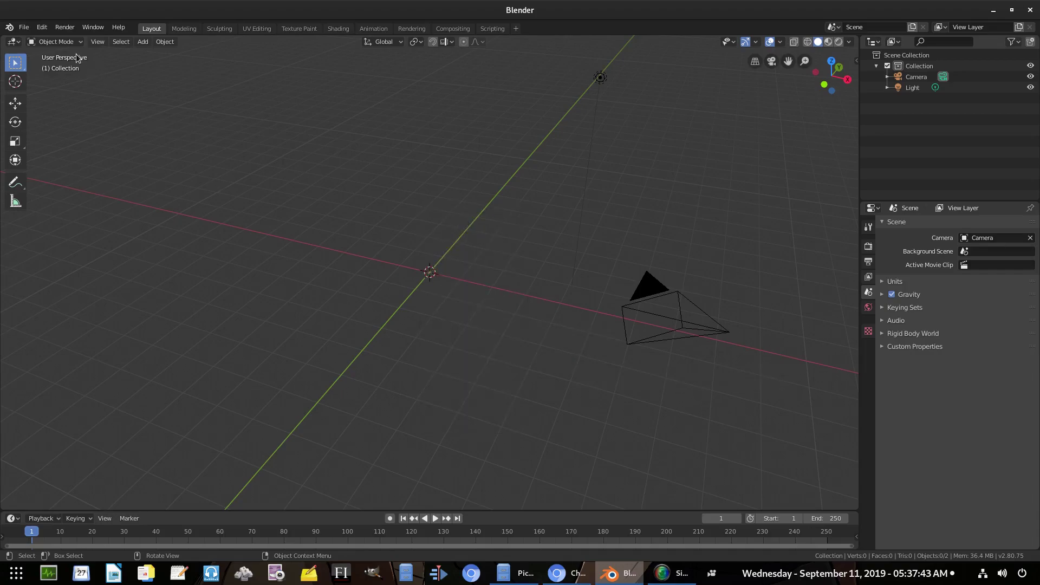
Step: In Preferences, enable Import-Export: Import Images as Planes and save the preferences
{"action": "left_click", "coordinate": [24, 27]}
{"action": "mouse_move", "coordinate": [39, 26]}
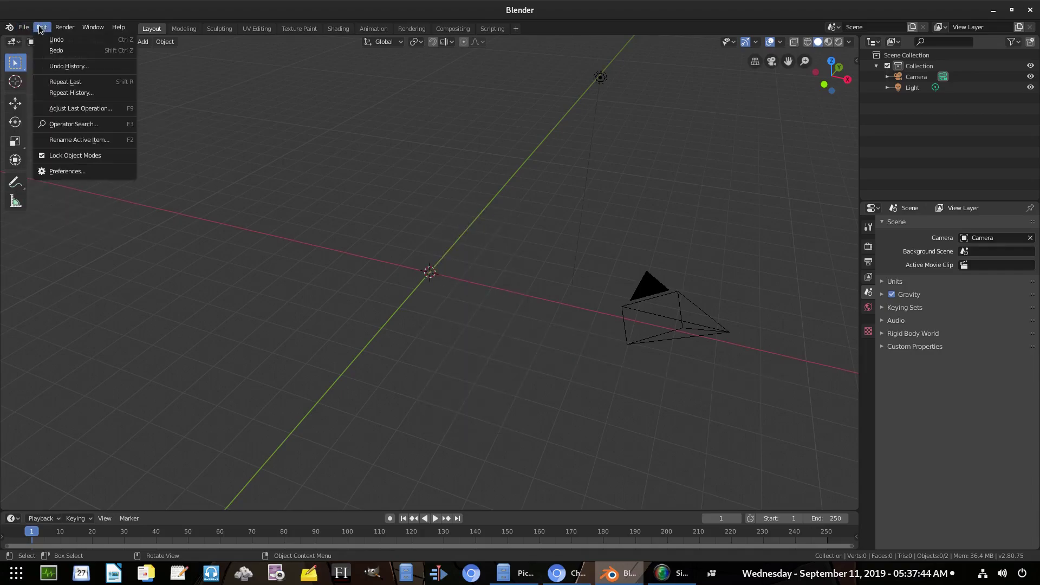
{"action": "left_click", "coordinate": [81, 171]}
{"action": "left_click", "coordinate": [267, 68]}
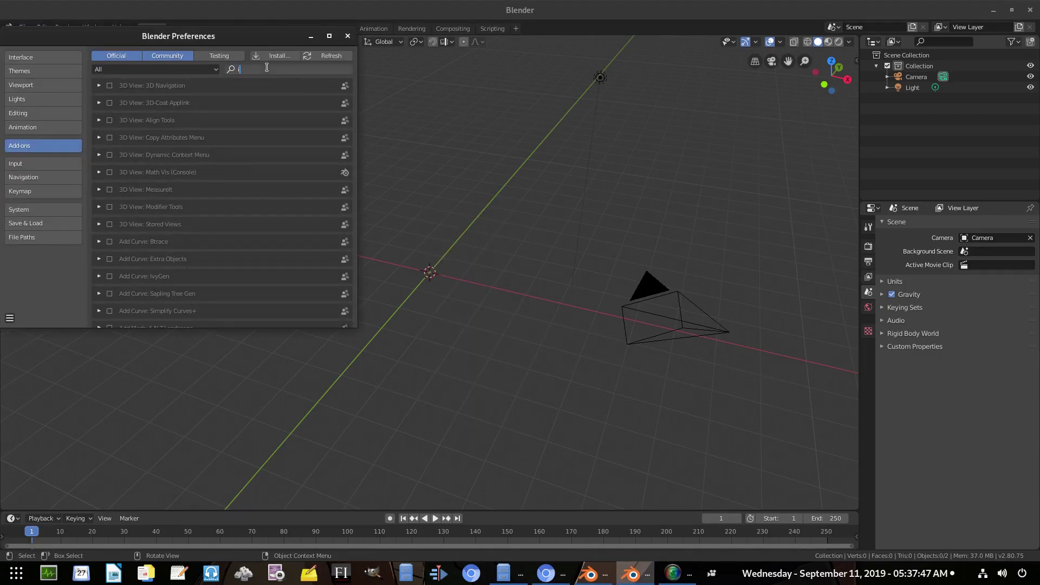
{"action": "type", "text": "images"}
{"action": "left_click", "coordinate": [137, 93]}
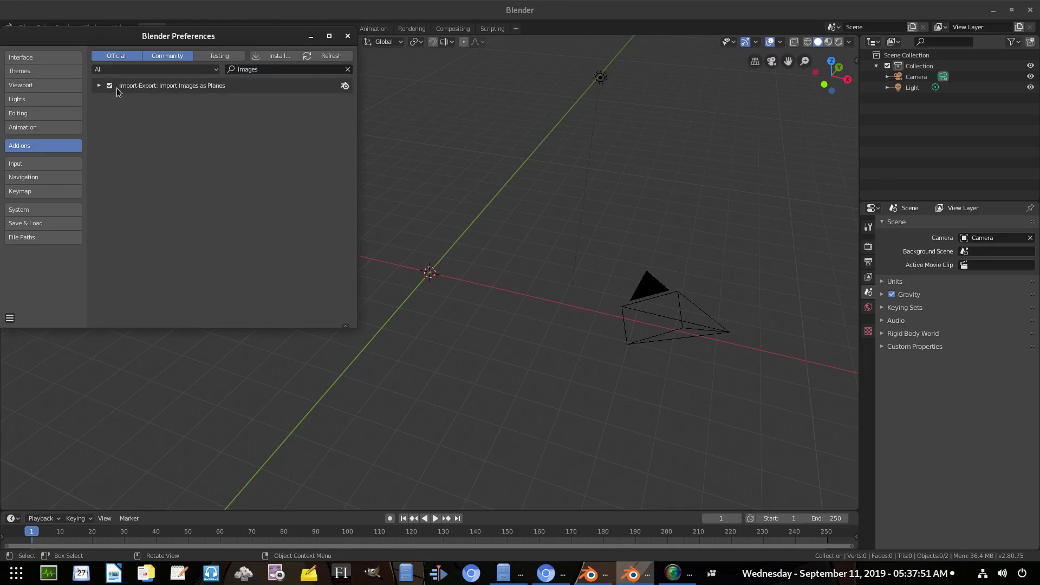
{"action": "left_click", "coordinate": [10, 319]}
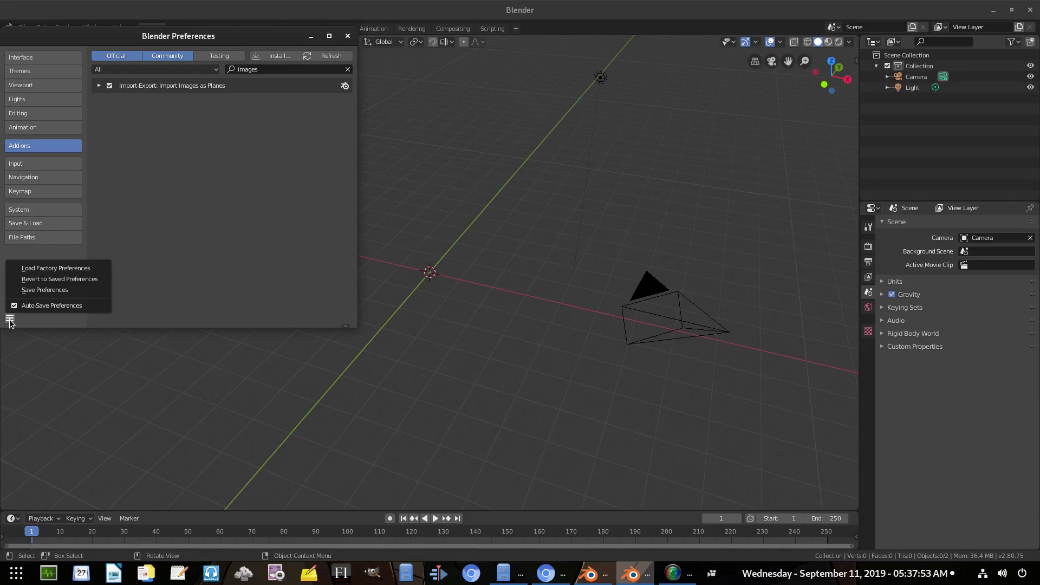
{"action": "left_click", "coordinate": [43, 290]}
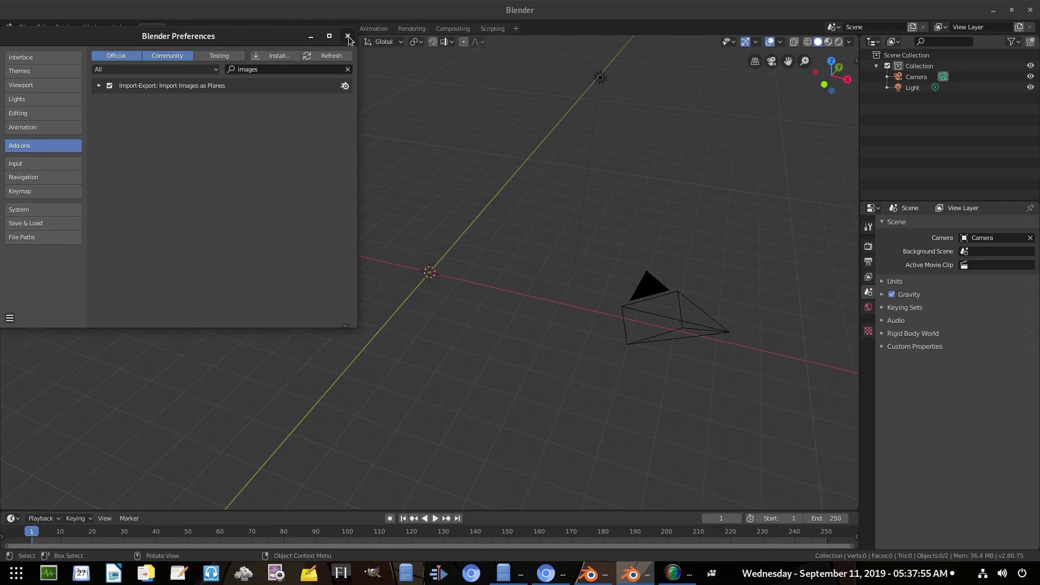
{"action": "left_click", "coordinate": [348, 36]}
Step: Import Kaang.png as an image plane
{"action": "key", "text": "shift+a"}
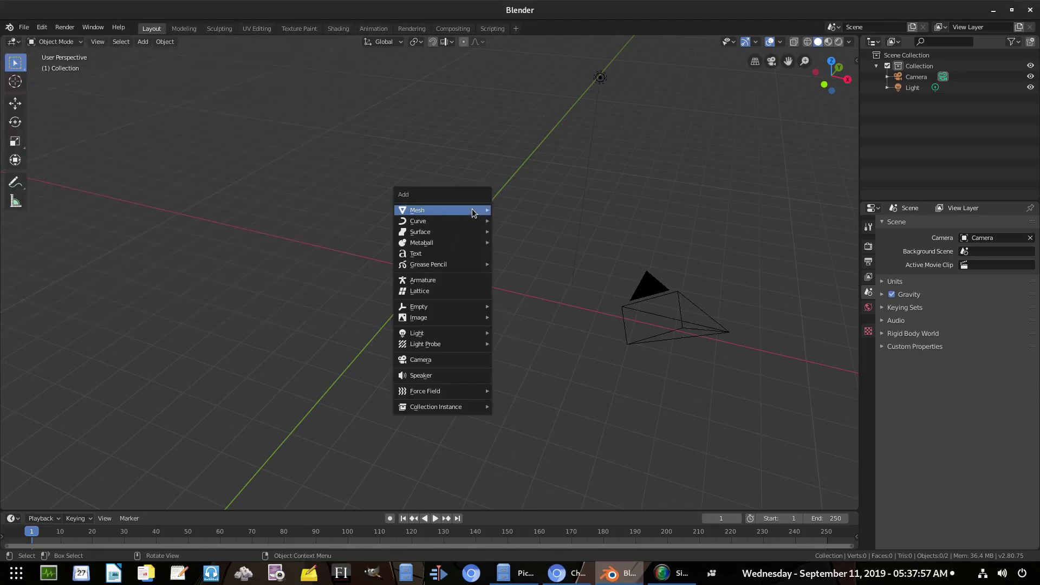
{"action": "mouse_move", "coordinate": [431, 317]}
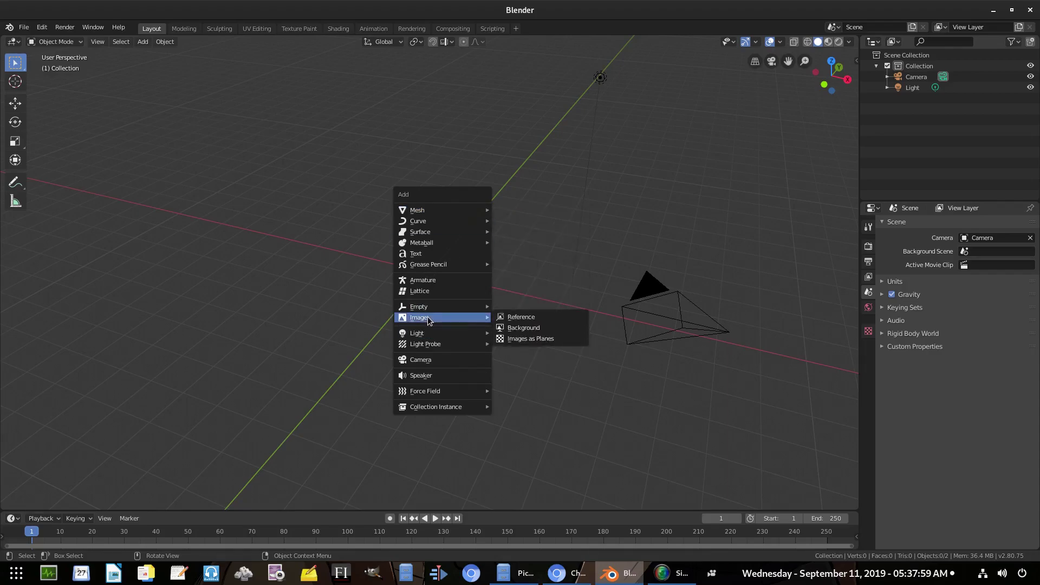
{"action": "left_click", "coordinate": [526, 340]}
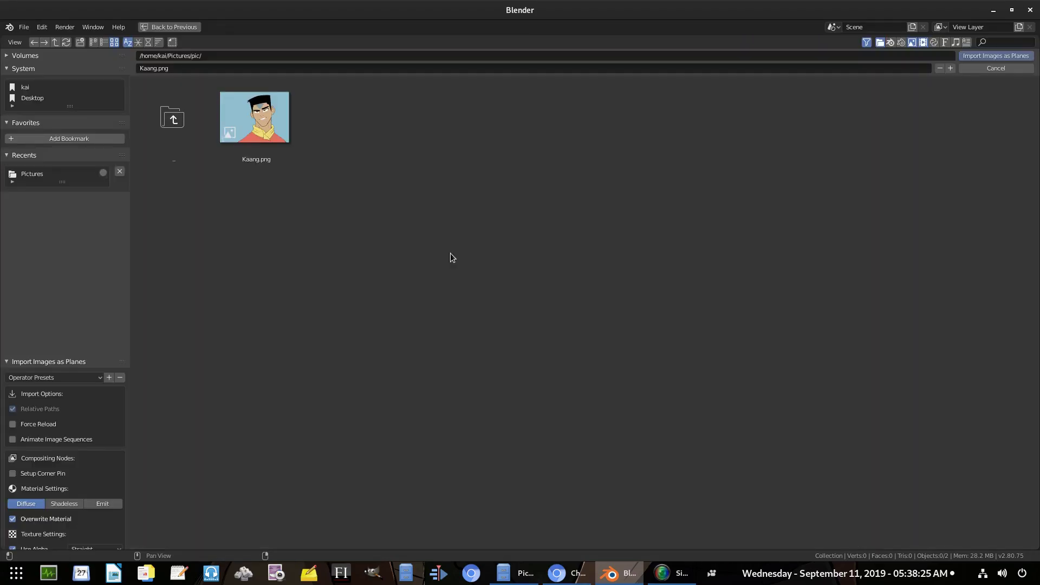
{"action": "left_click", "coordinate": [255, 122]}
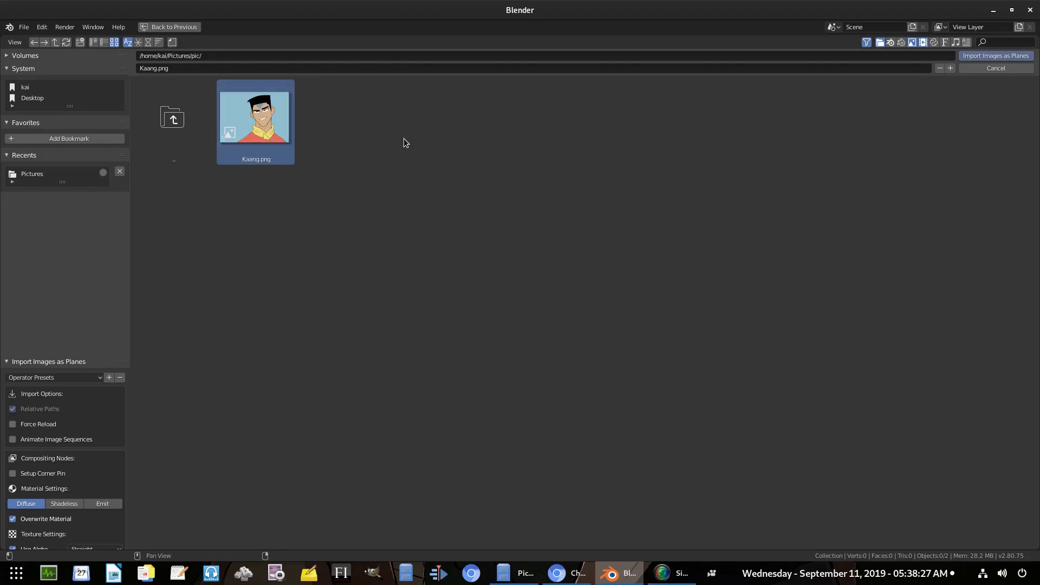
{"action": "left_click", "coordinate": [1000, 58]}
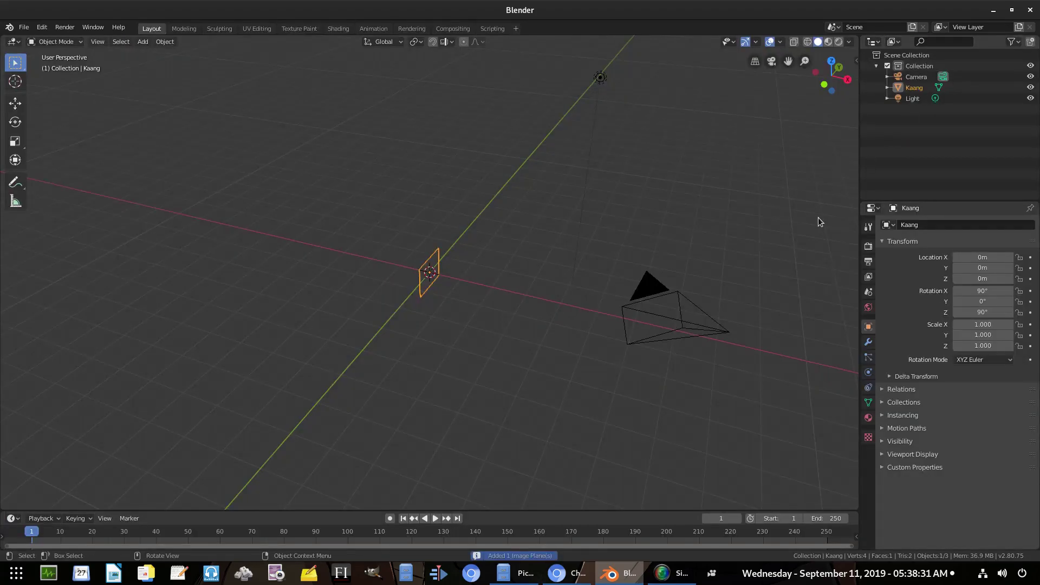
Step: Switch the viewport to Rendered shading and zoom in on the Kaang plane
{"action": "middle_click_drag", "start_coordinate": [605, 360], "coordinate": [705, 244]}
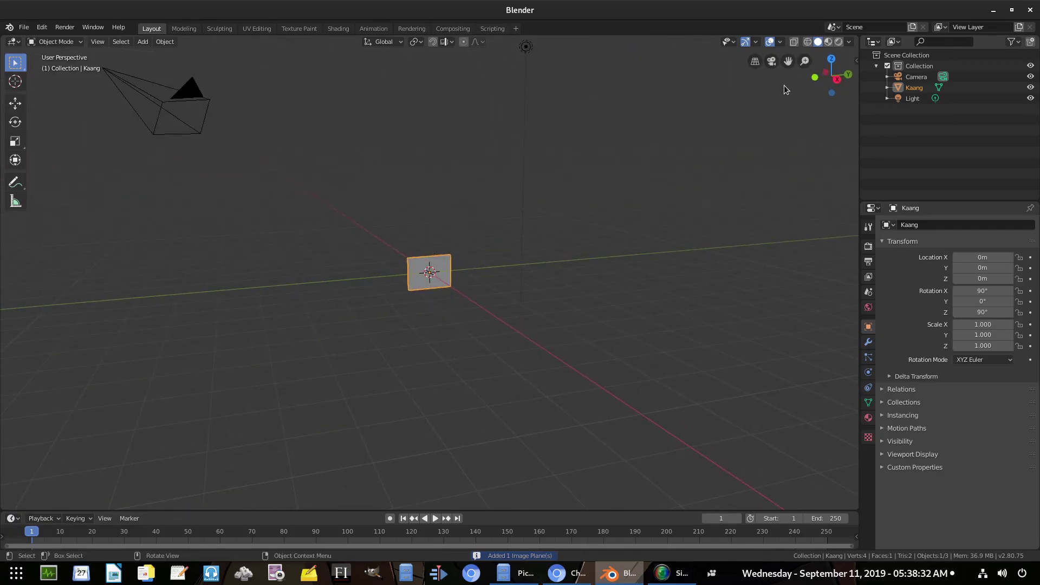
{"action": "left_click", "coordinate": [839, 41]}
{"action": "key", "text": "z"}
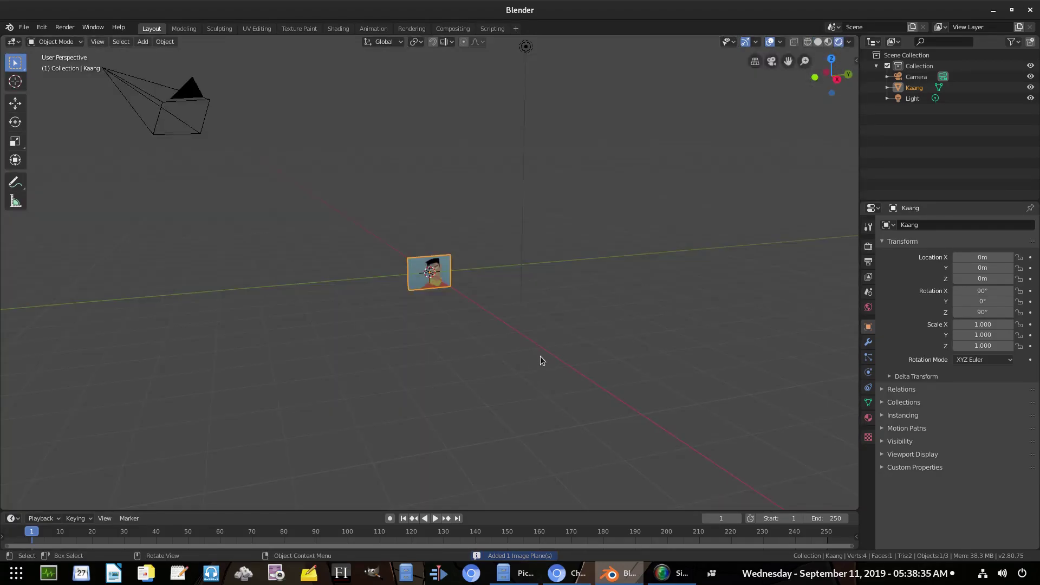
{"action": "middle_click_drag", "start_coordinate": [541, 360], "coordinate": [516, 328]}
{"action": "scroll", "coordinate": [515, 332], "scroll_direction": "up", "scroll_amount": 6}
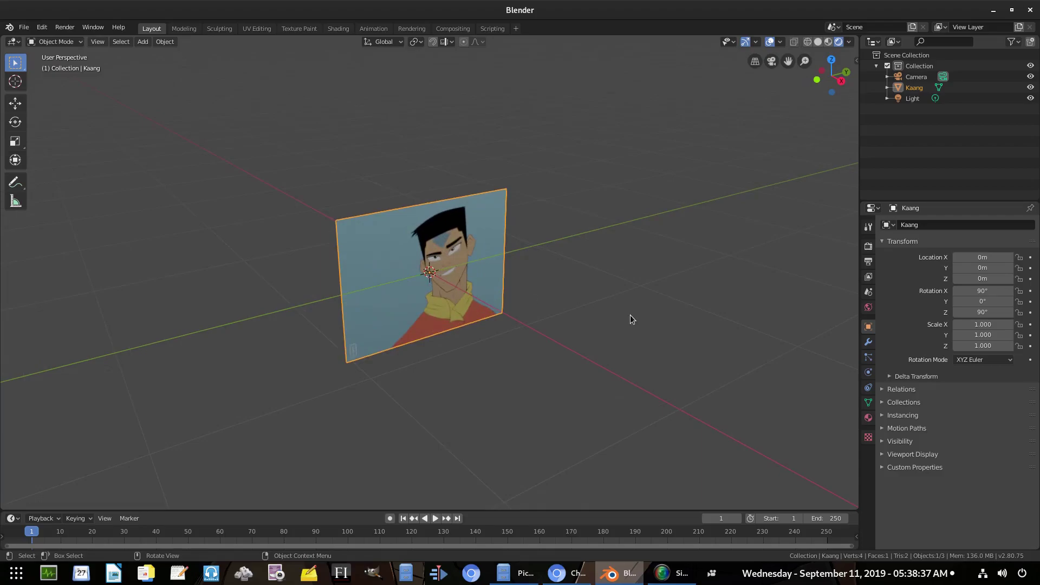
Step: Set the World background colour to black
{"action": "left_click", "coordinate": [869, 418]}
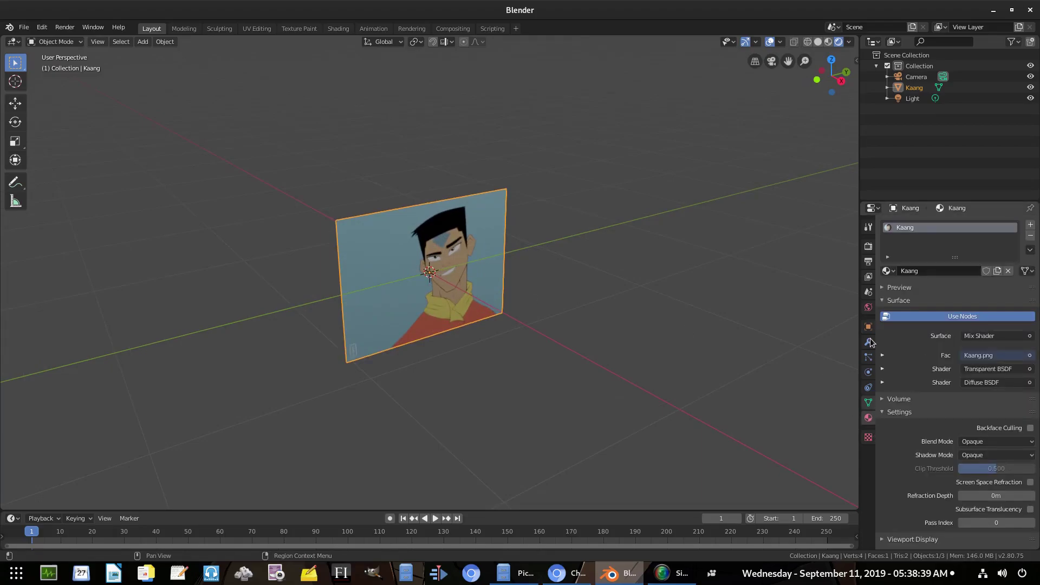
{"action": "left_click", "coordinate": [868, 307]}
{"action": "left_click", "coordinate": [1015, 300]}
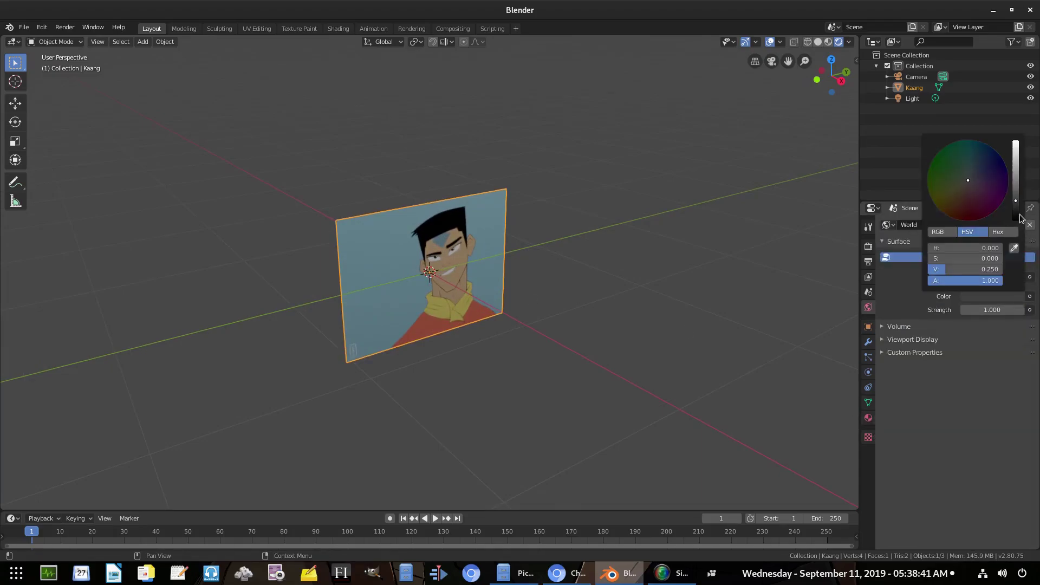
{"action": "left_click", "coordinate": [1016, 206]}
{"action": "left_click", "coordinate": [1016, 217]}
{"action": "scroll", "coordinate": [533, 350], "scroll_direction": "down", "scroll_amount": 9}
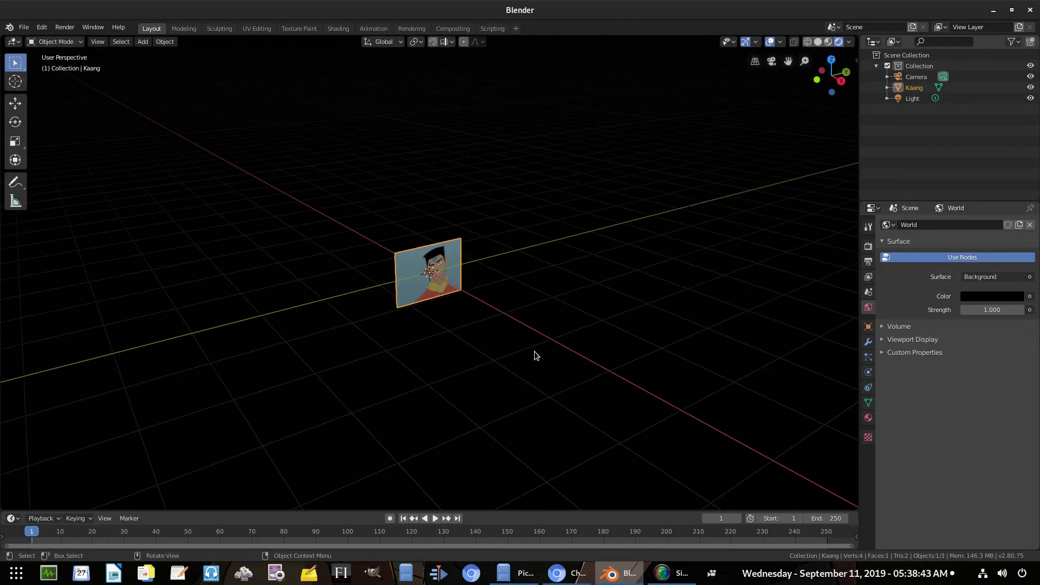
Step: Scale the Kaang plane up to about 2.44 and rotate it -90° around Z
{"action": "key", "text": "s"}
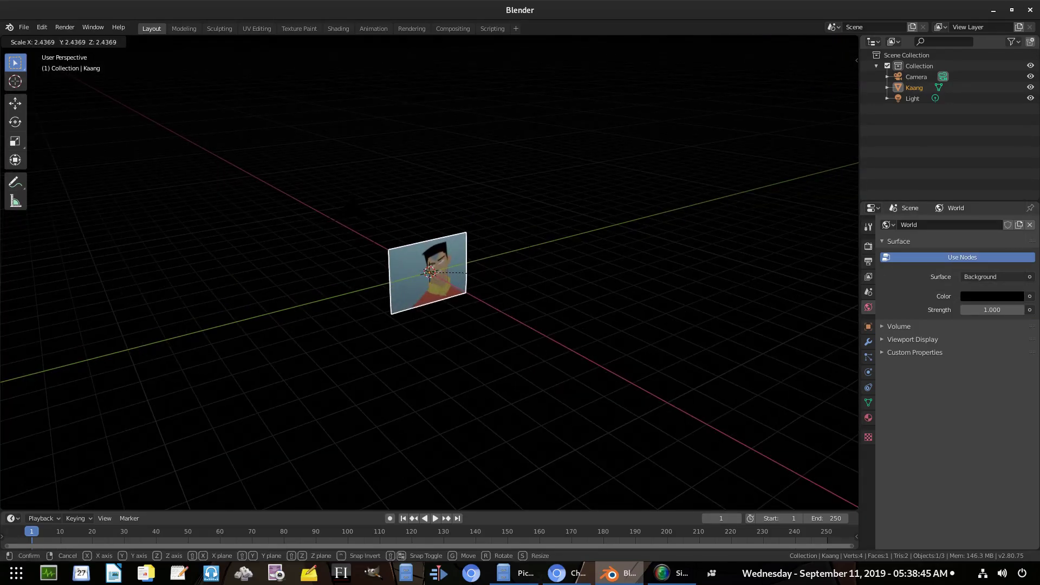
{"action": "left_click", "coordinate": [601, 268]}
{"action": "middle_click_drag", "start_coordinate": [601, 268], "coordinate": [608, 264]}
{"action": "type", "text": "rz"}
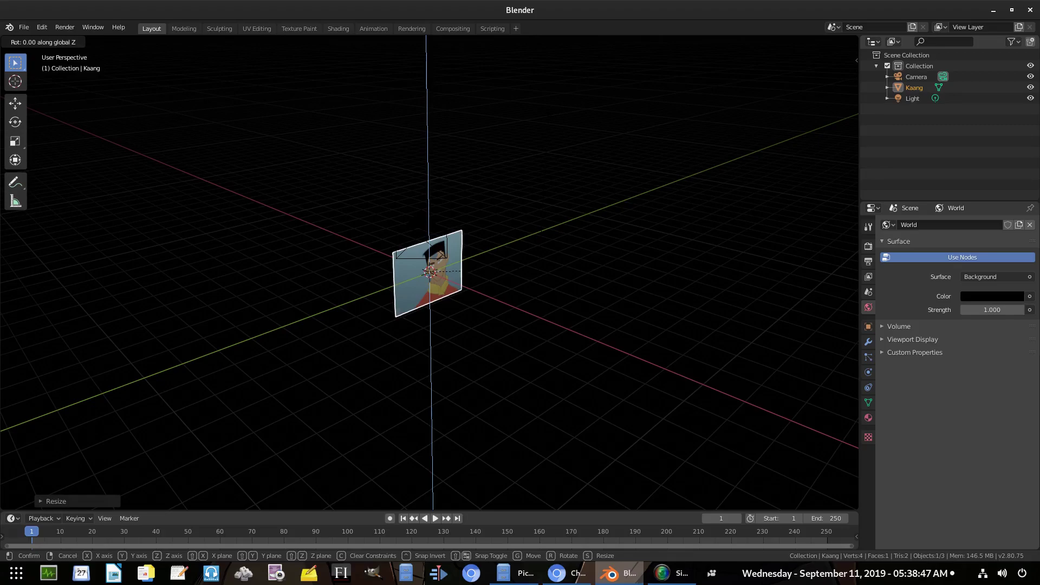
{"action": "type", "text": "90"}
{"action": "type", "text": "-"}
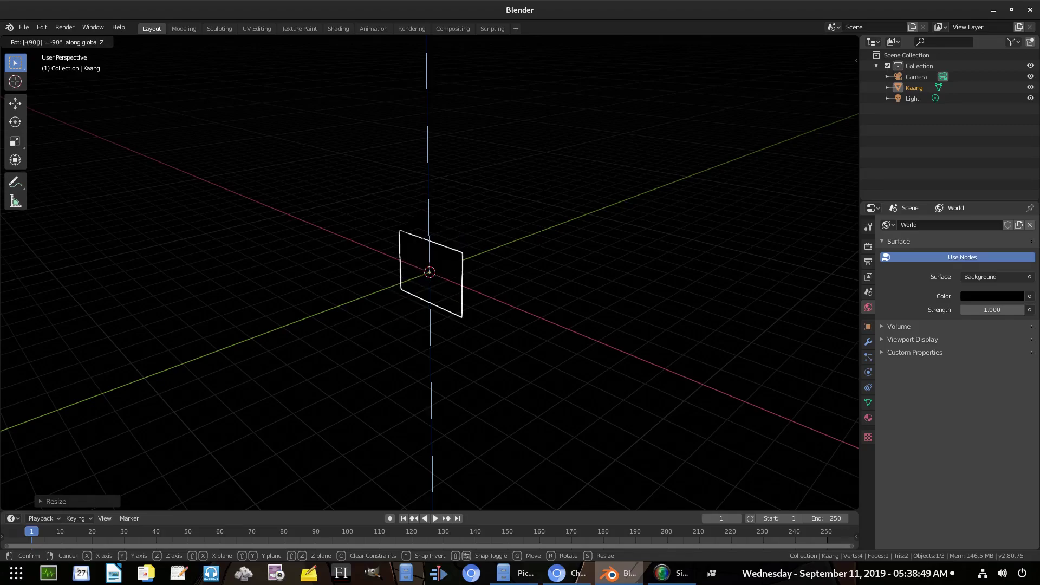
{"action": "key", "text": "Return"}
{"action": "middle_click_drag", "start_coordinate": [607, 266], "coordinate": [523, 195]}
Step: Select the Light and move it down toward the Kaang plane
{"action": "left_click", "coordinate": [912, 100]}
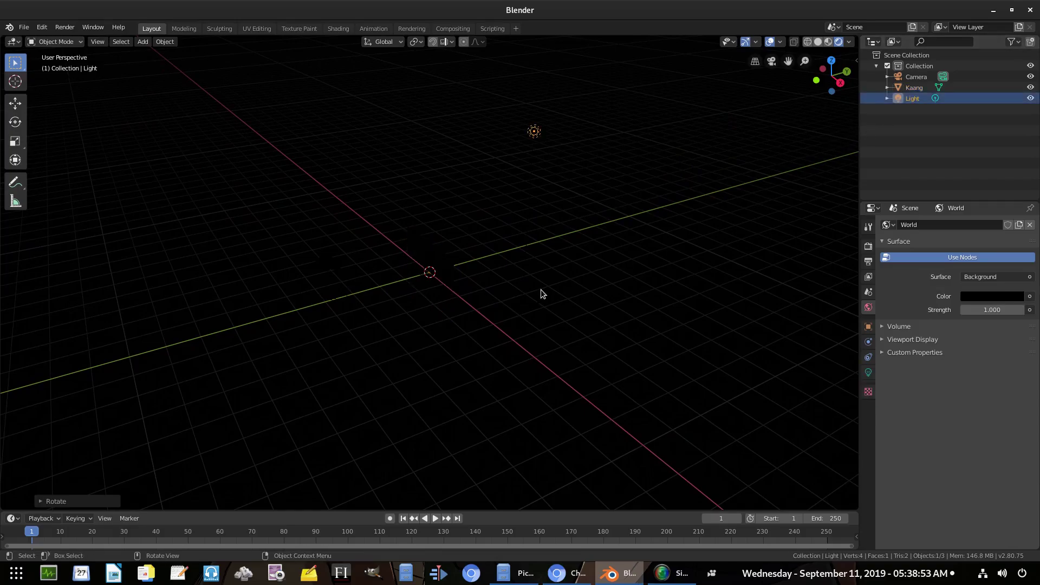
{"action": "middle_click_drag", "start_coordinate": [541, 289], "coordinate": [684, 287]}
{"action": "key", "text": "g"}
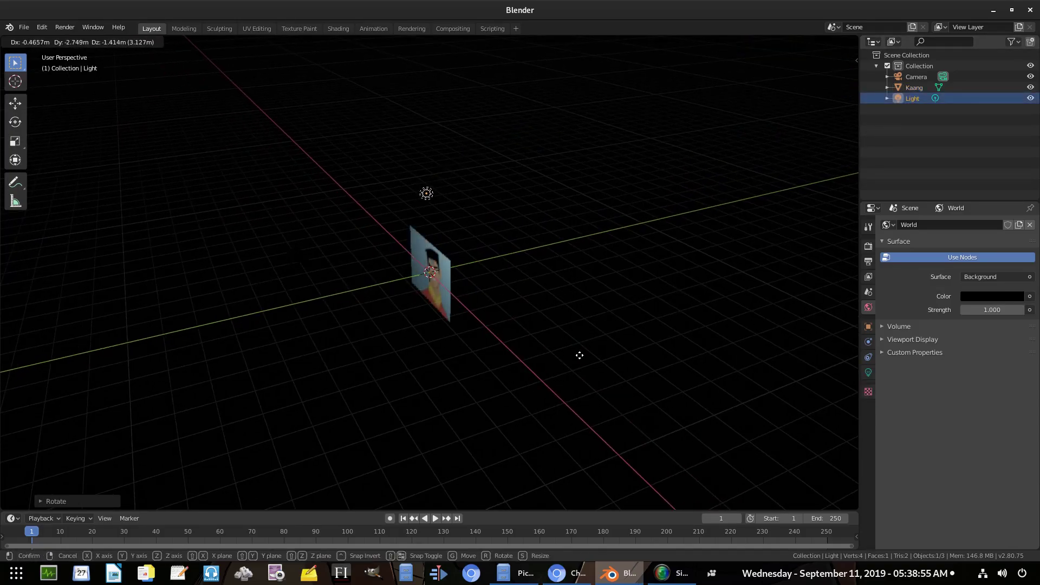
{"action": "left_click", "coordinate": [572, 352]}
{"action": "middle_click_drag", "start_coordinate": [465, 334], "coordinate": [551, 232]}
{"action": "key", "text": "g"}
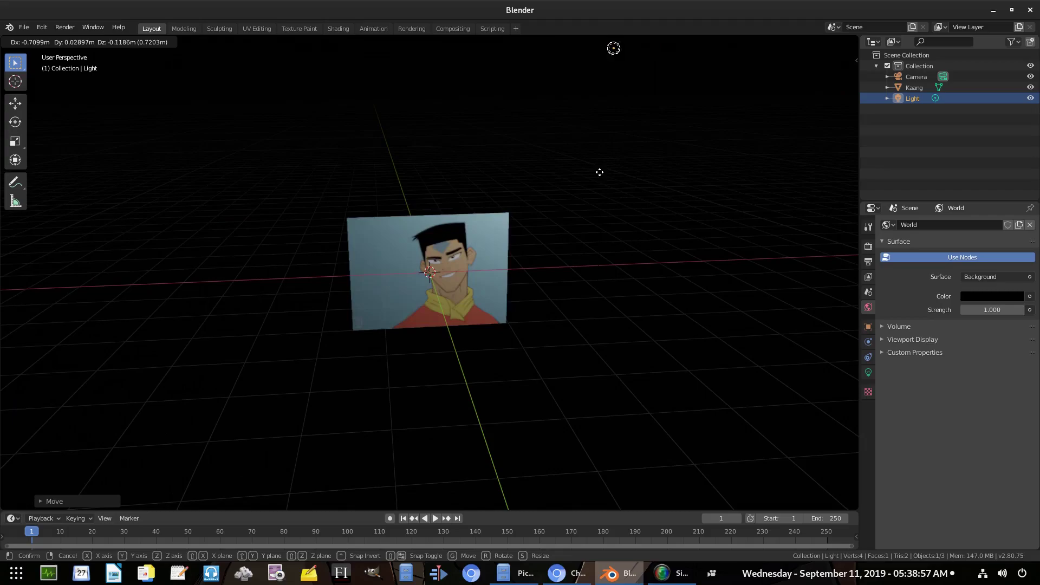
{"action": "key", "text": "Escape"}
Step: Fine-tune the Light so it sits just in front of the picture's centre
{"action": "left_click", "coordinate": [914, 88]}
{"action": "left_click", "coordinate": [914, 98]}
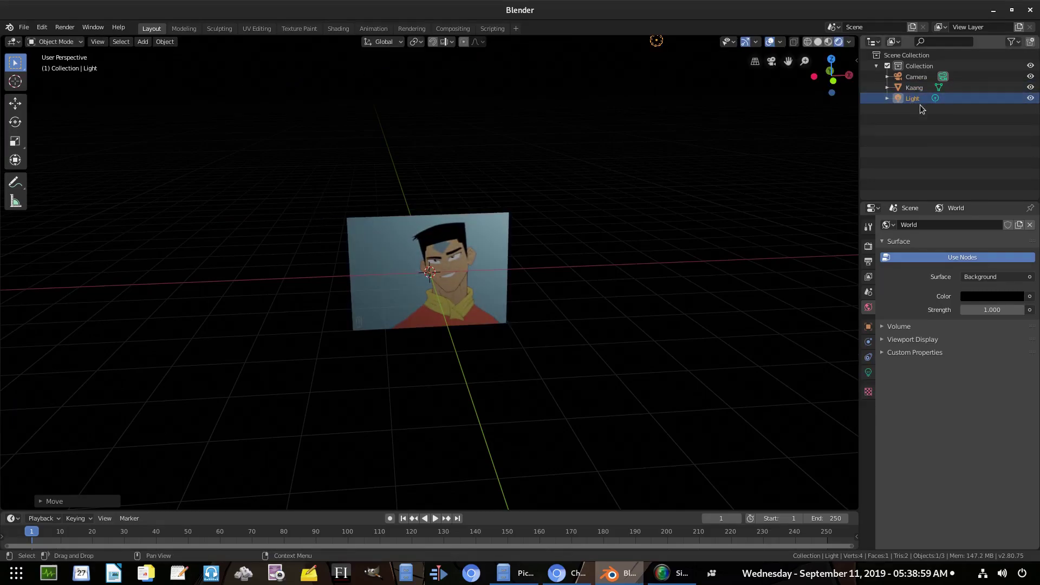
{"action": "middle_click_drag", "start_coordinate": [639, 260], "coordinate": [526, 236]}
{"action": "key", "text": "g"}
{"action": "left_click", "coordinate": [536, 259]}
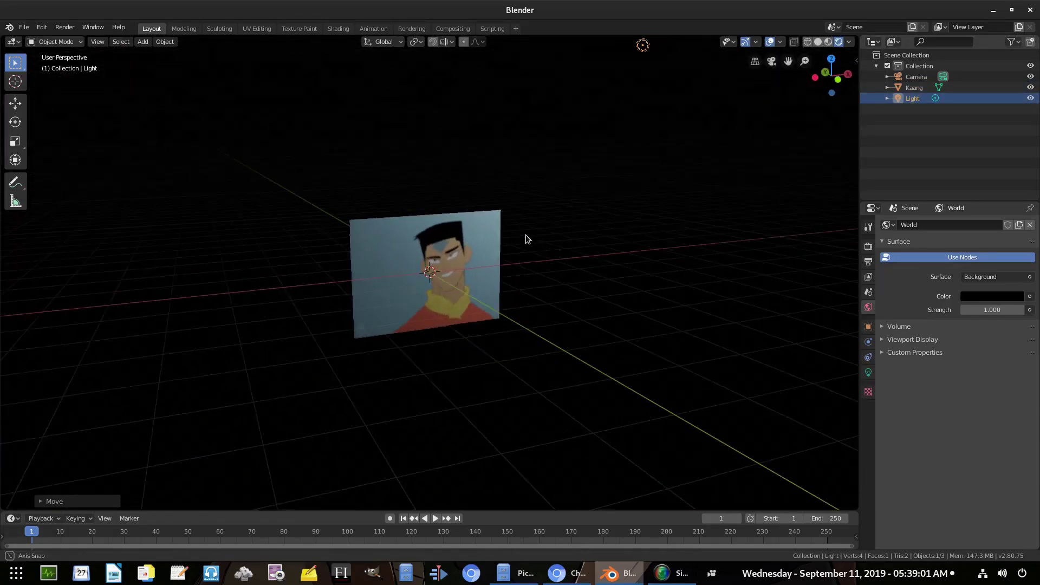
{"action": "scroll", "coordinate": [509, 255], "scroll_direction": "up", "scroll_amount": 5}
{"action": "key", "text": "g"}
{"action": "left_click", "coordinate": [625, 256]}
{"action": "middle_click_drag", "start_coordinate": [505, 275], "coordinate": [656, 272]}
Step: Split the view and turn the left-hand area into a Shader Editor for the Kaang plane
{"action": "left_click", "coordinate": [596, 266]}
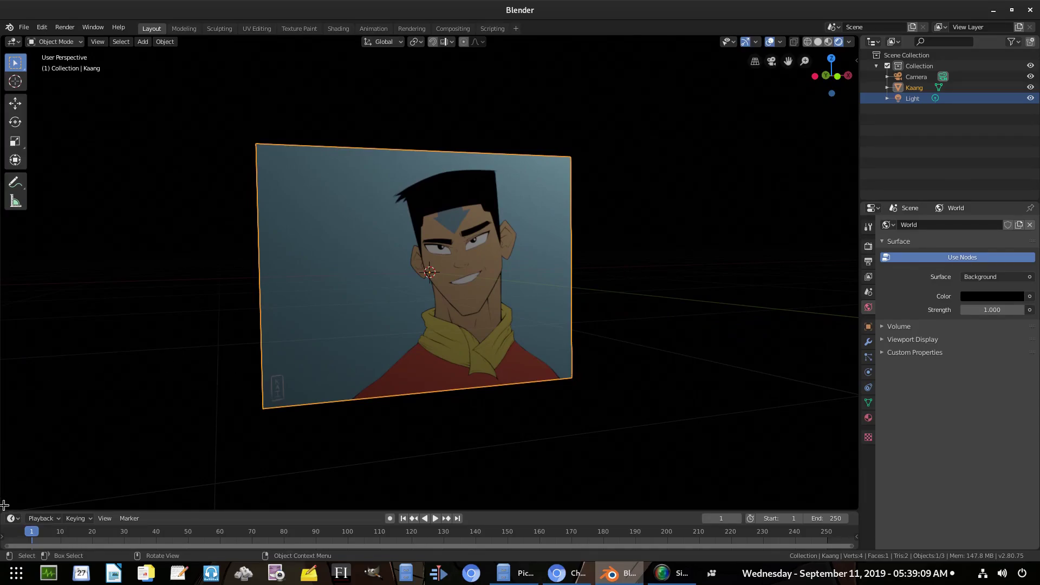
{"action": "left_click_drag", "start_coordinate": [5, 505], "coordinate": [469, 488]}
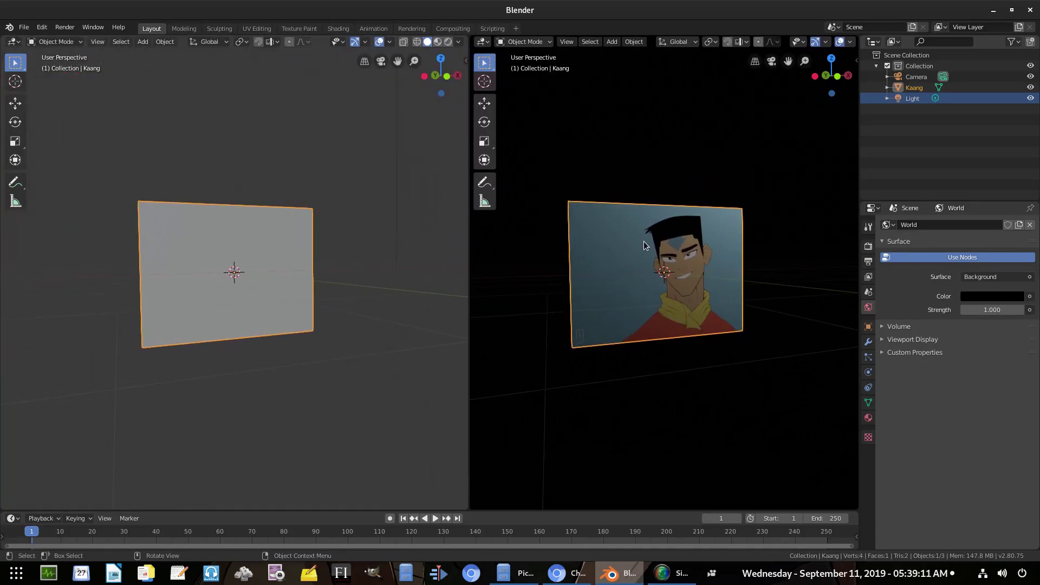
{"action": "key", "text": "t"}
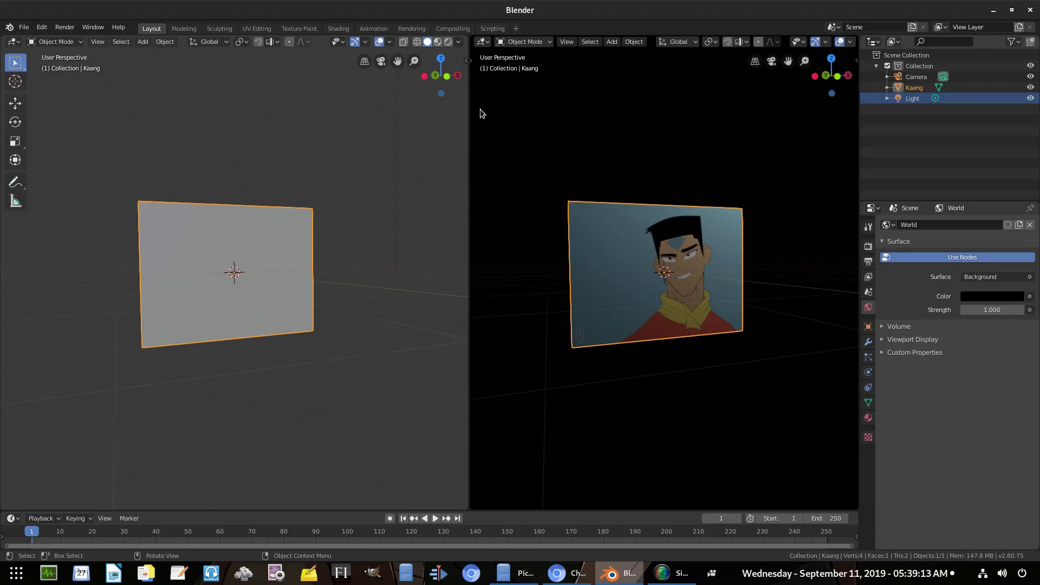
{"action": "left_click", "coordinate": [16, 43]}
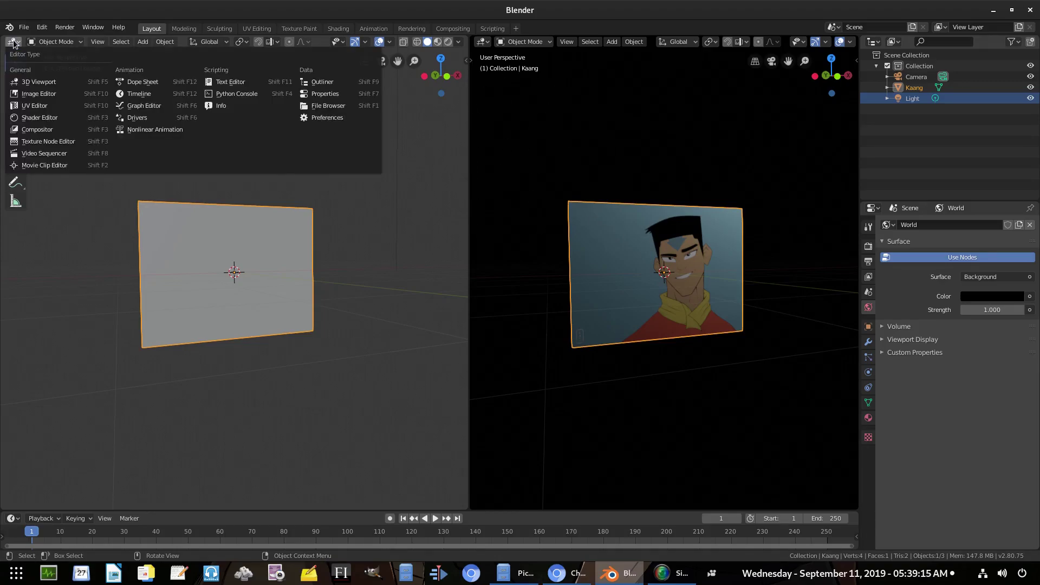
{"action": "left_click", "coordinate": [42, 118]}
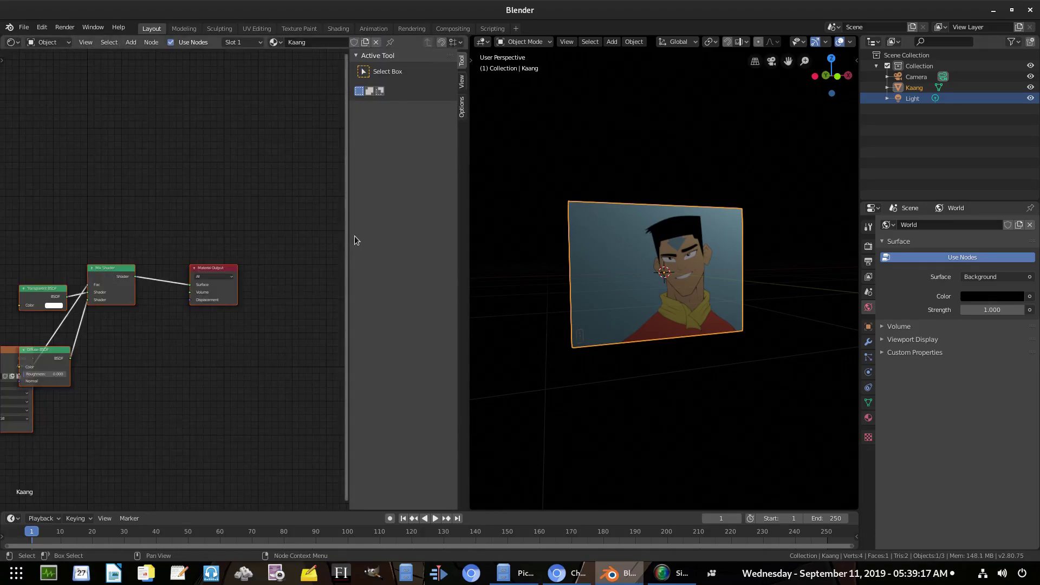
Step: Collapse the node sidebar, rearrange the image and Transparent nodes, and hide viewport overlays
{"action": "left_click_drag", "start_coordinate": [347, 236], "coordinate": [598, 243]}
{"action": "middle_click_drag", "start_coordinate": [200, 356], "coordinate": [292, 323]}
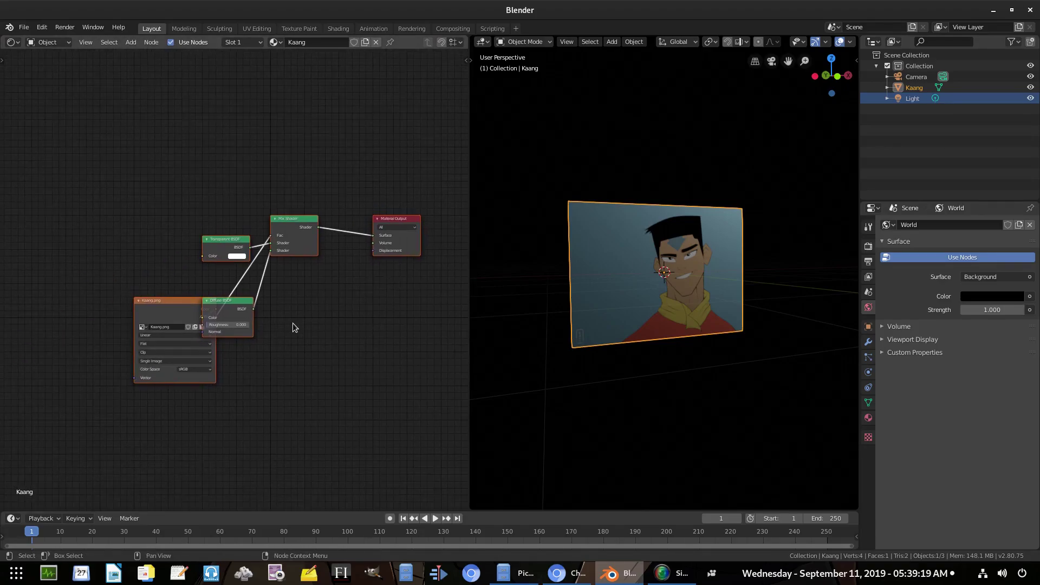
{"action": "scroll", "coordinate": [293, 323], "scroll_direction": "up", "scroll_amount": 2}
{"action": "scroll", "coordinate": [617, 301], "scroll_direction": "up", "scroll_amount": 4}
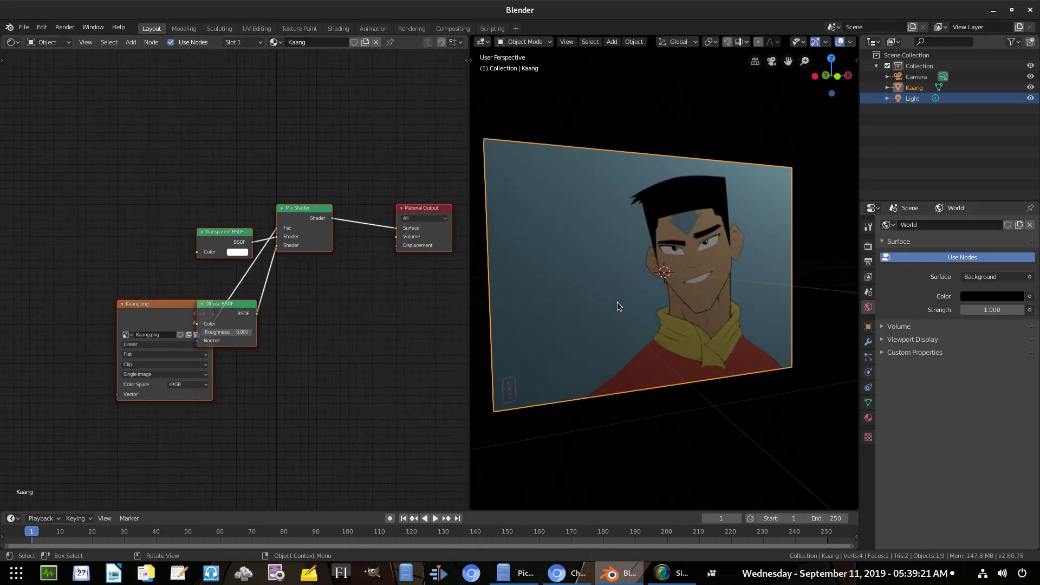
{"action": "scroll", "coordinate": [593, 352], "scroll_direction": "down", "scroll_amount": 1}
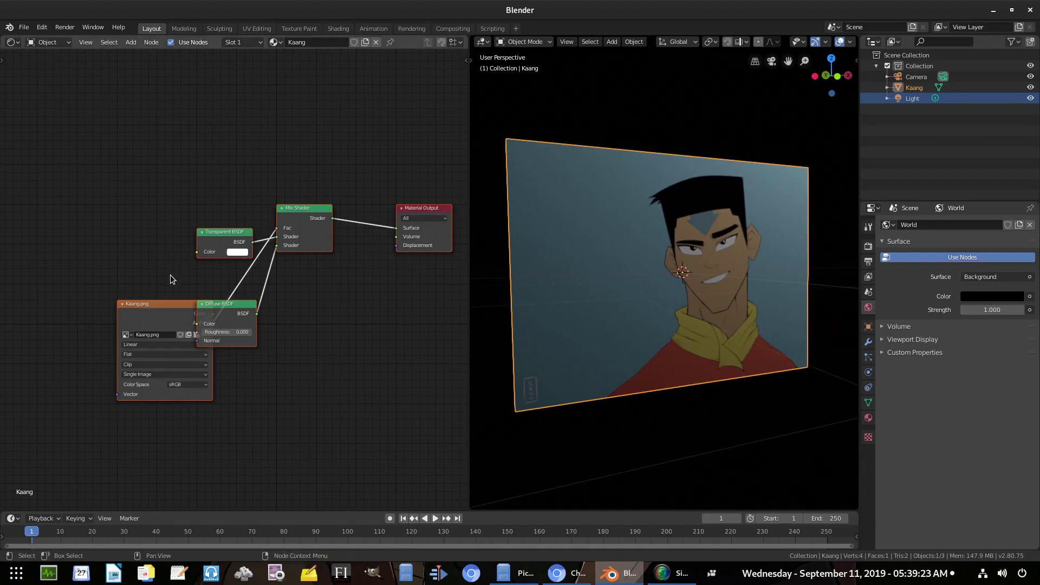
{"action": "left_click_drag", "start_coordinate": [155, 309], "coordinate": [89, 191]}
{"action": "left_click_drag", "start_coordinate": [228, 232], "coordinate": [228, 239]}
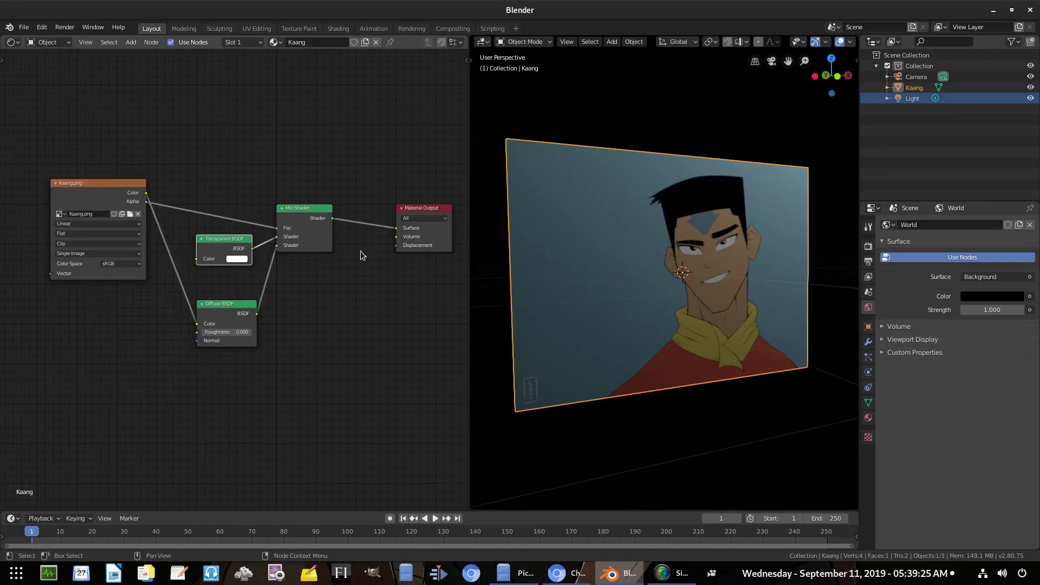
{"action": "left_click", "coordinate": [842, 41]}
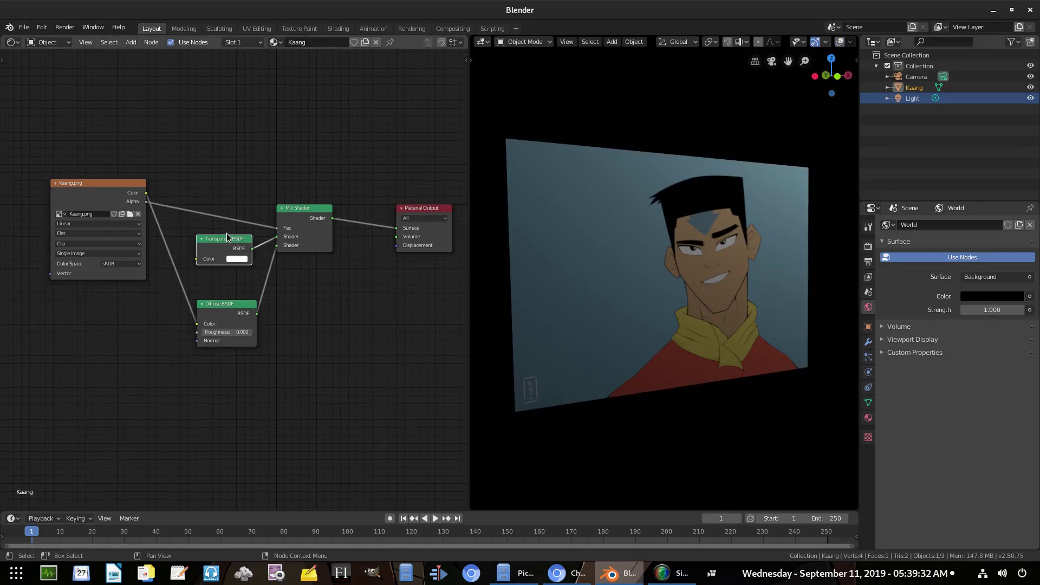
Step: Delete the Mix Shader, Transparent BSDF and Diffuse BSDF nodes
{"action": "left_click", "coordinate": [82, 188]}
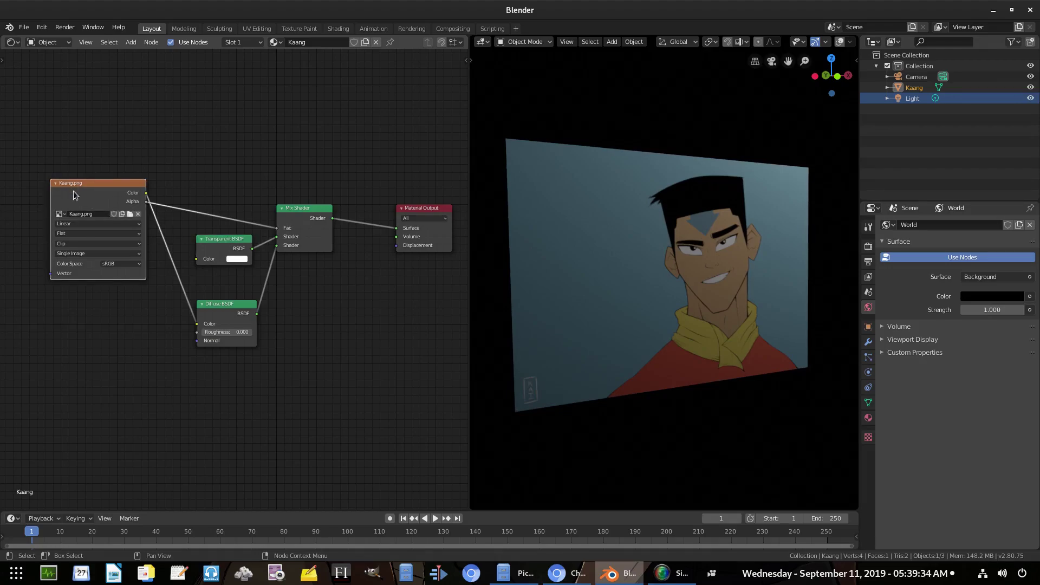
{"action": "left_click", "coordinate": [234, 232]}
{"action": "key", "text": "b"}
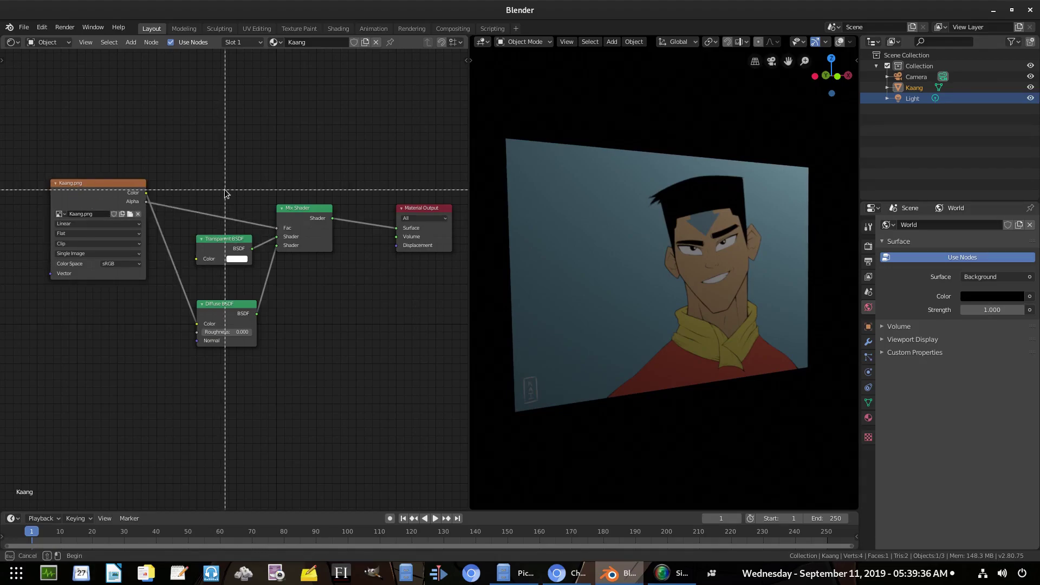
{"action": "left_click_drag", "start_coordinate": [205, 169], "coordinate": [295, 408]}
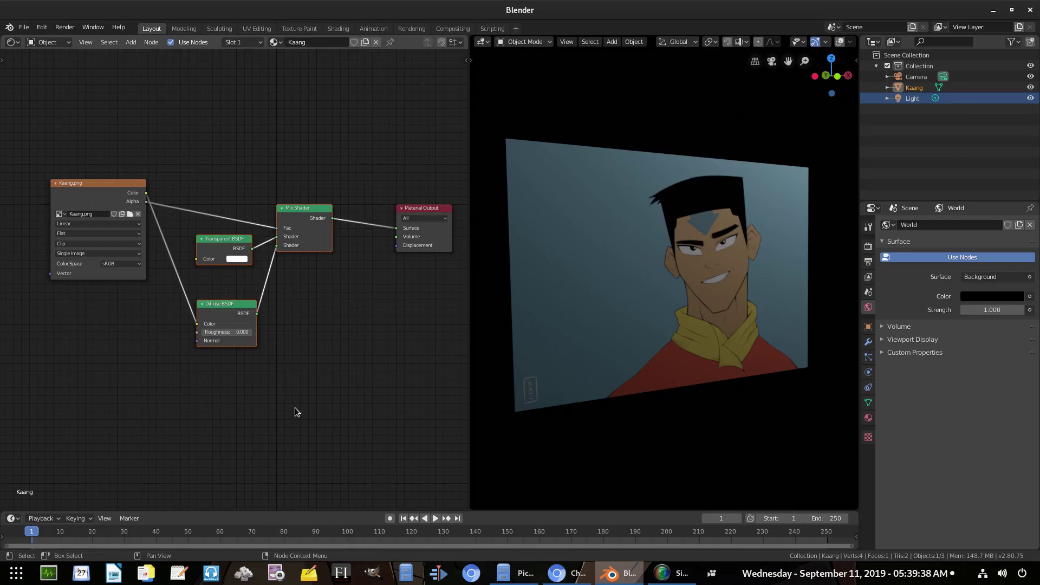
{"action": "key", "text": "Delete"}
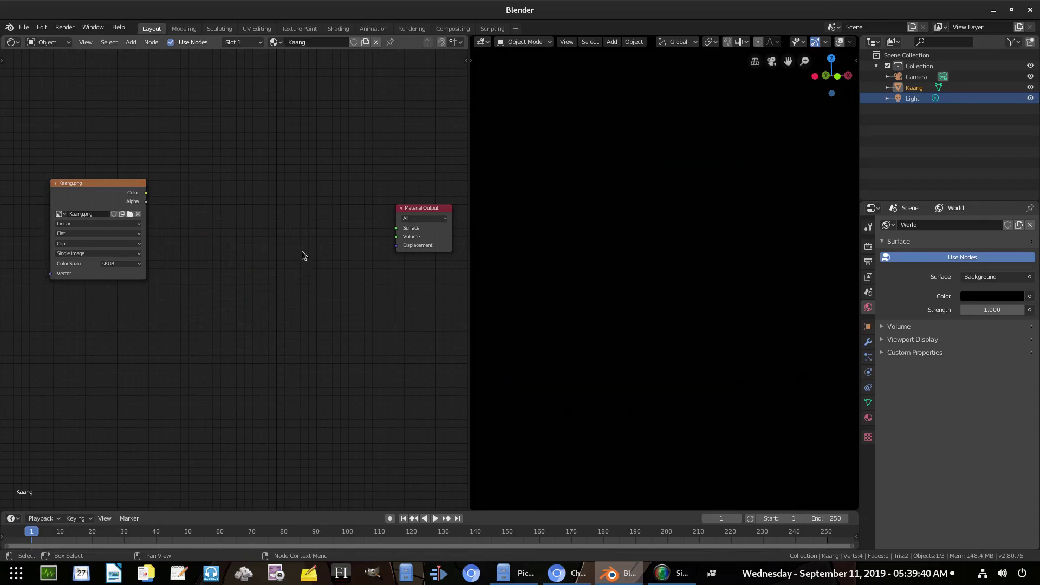
Step: Add an Emission node before Material Output and feed it the Kaang.png Color
{"action": "key", "text": "shift+a"}
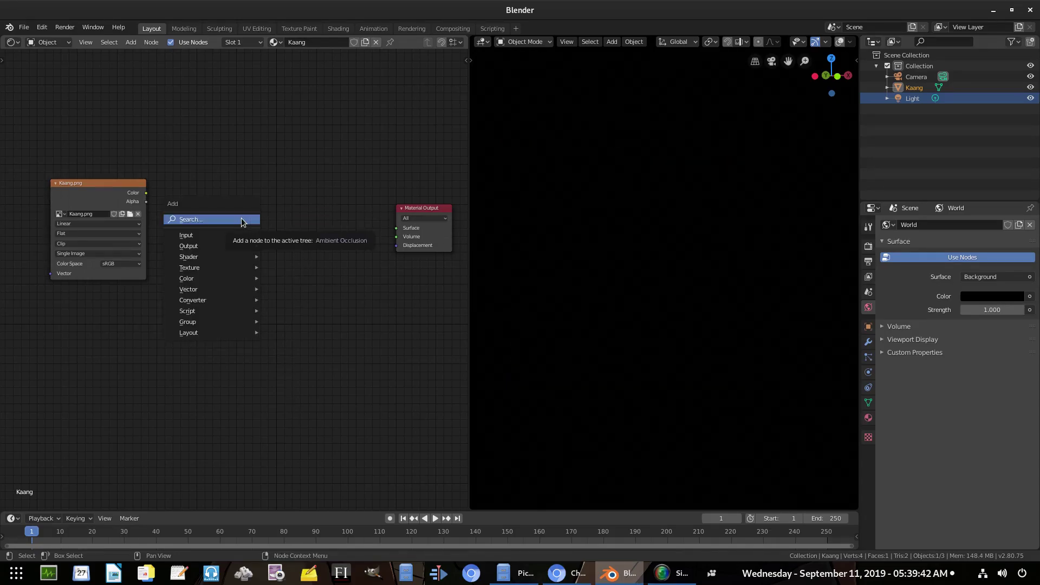
{"action": "left_click", "coordinate": [241, 218]}
{"action": "type", "text": "emi"}
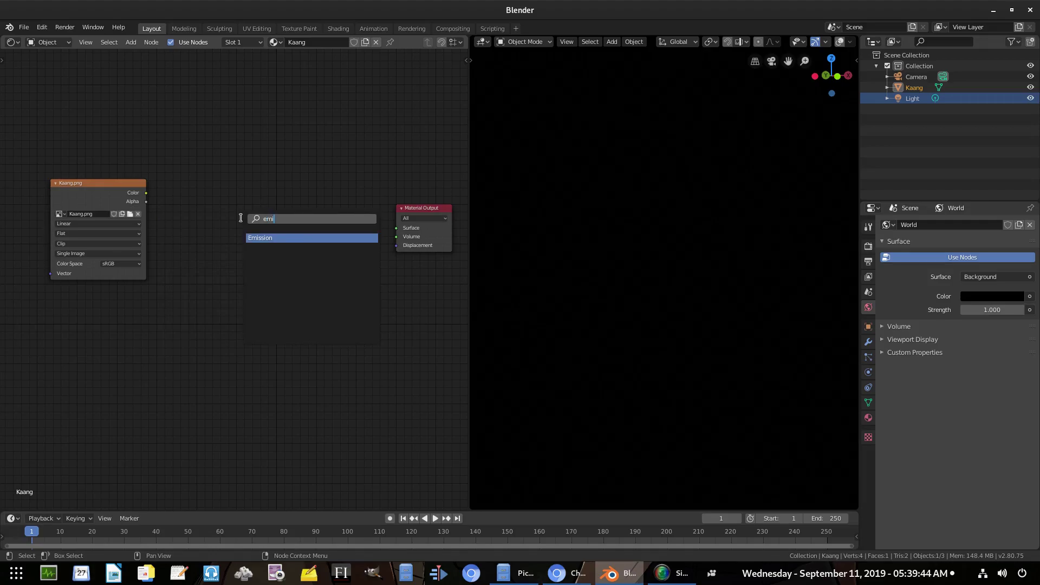
{"action": "left_click", "coordinate": [271, 238]}
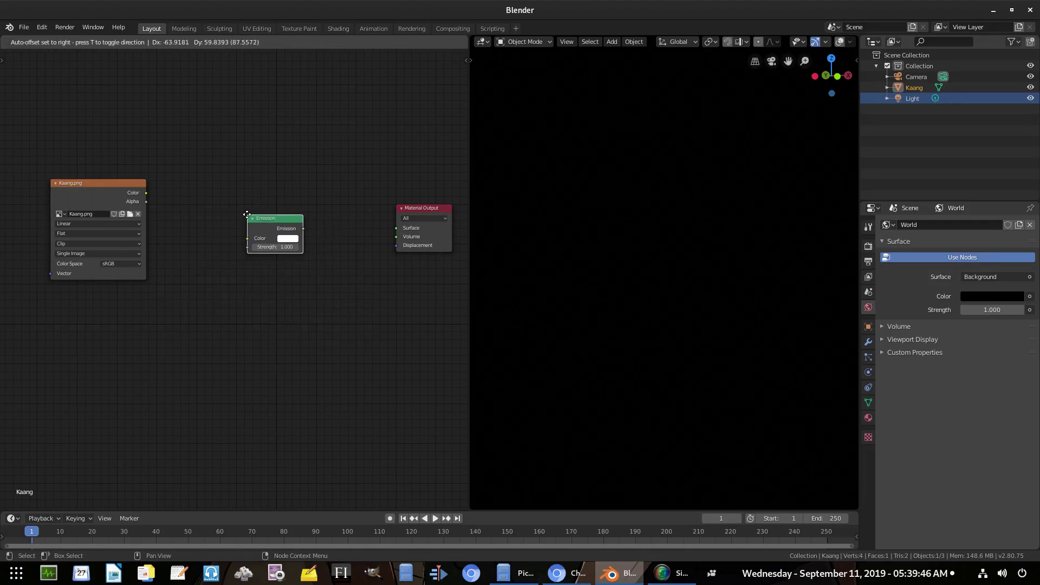
{"action": "left_click", "coordinate": [246, 215]}
{"action": "left_click_drag", "start_coordinate": [143, 194], "coordinate": [400, 233]}
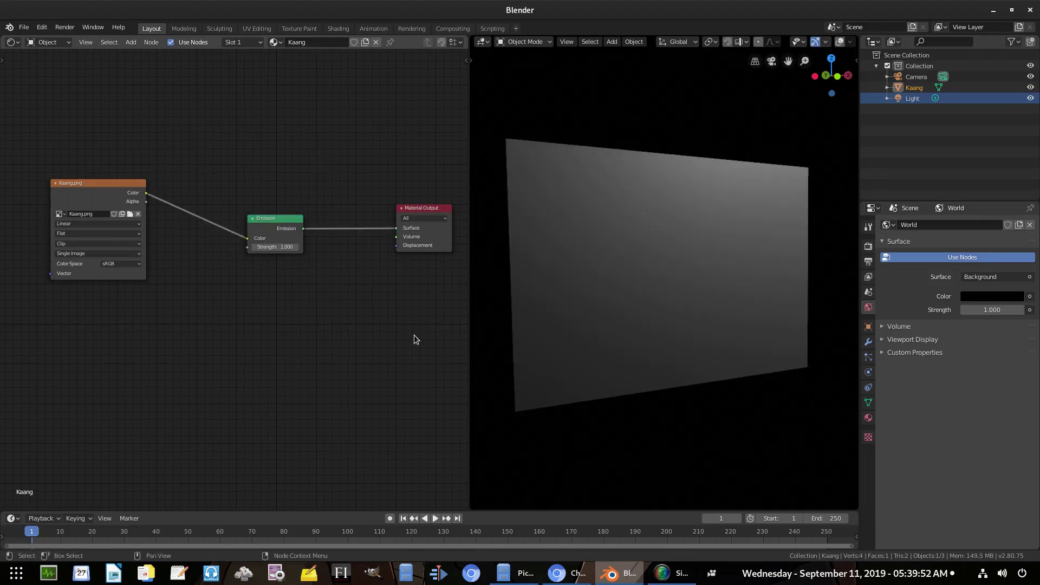
Step: Under Render Properties > Color Management, change View Transform from Filmic to Standard
{"action": "left_click", "coordinate": [870, 245]}
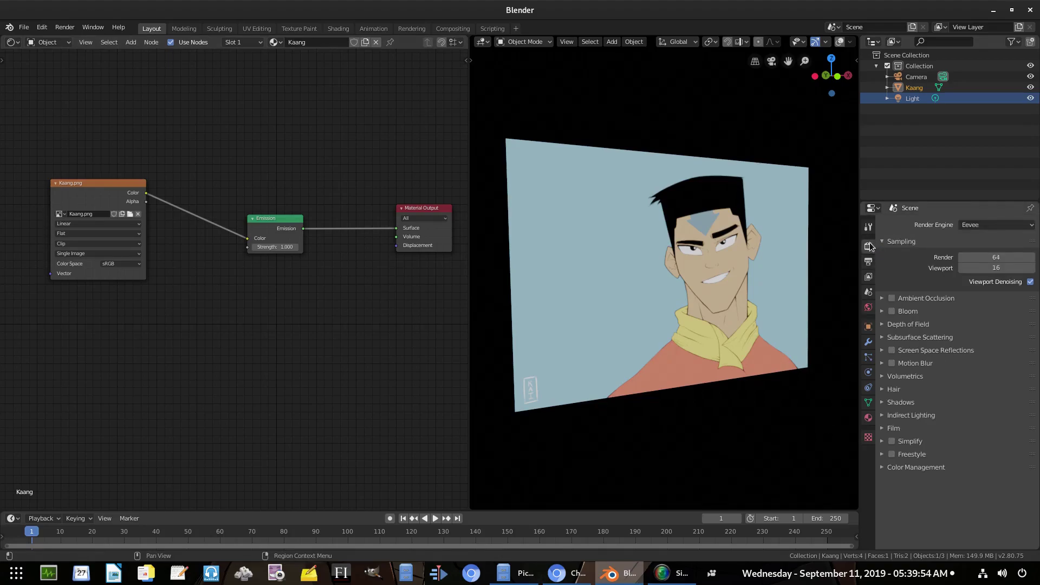
{"action": "left_click", "coordinate": [907, 467]}
{"action": "scroll", "coordinate": [947, 462], "scroll_direction": "down", "scroll_amount": 1}
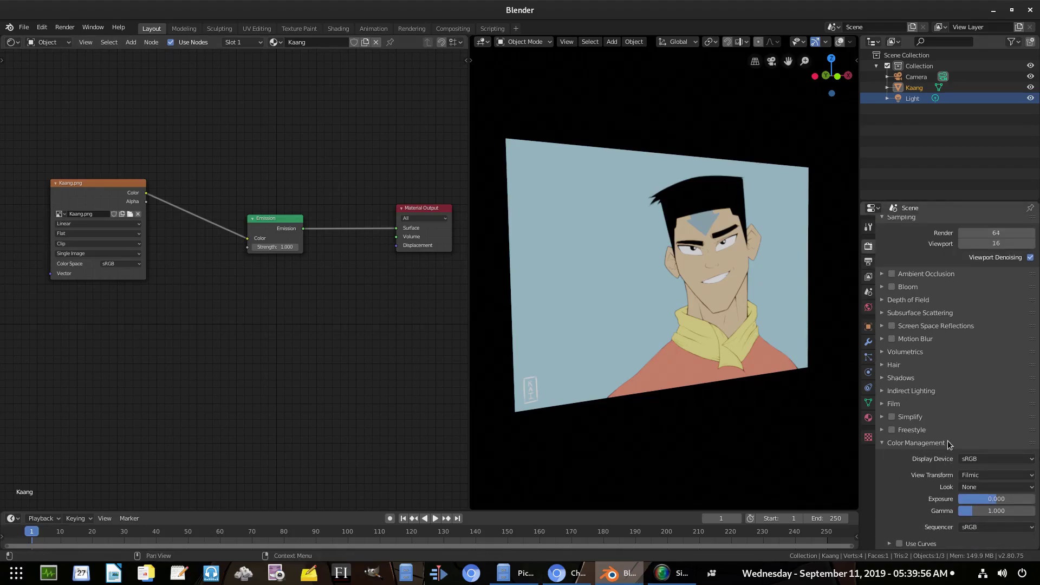
{"action": "left_click", "coordinate": [973, 477]}
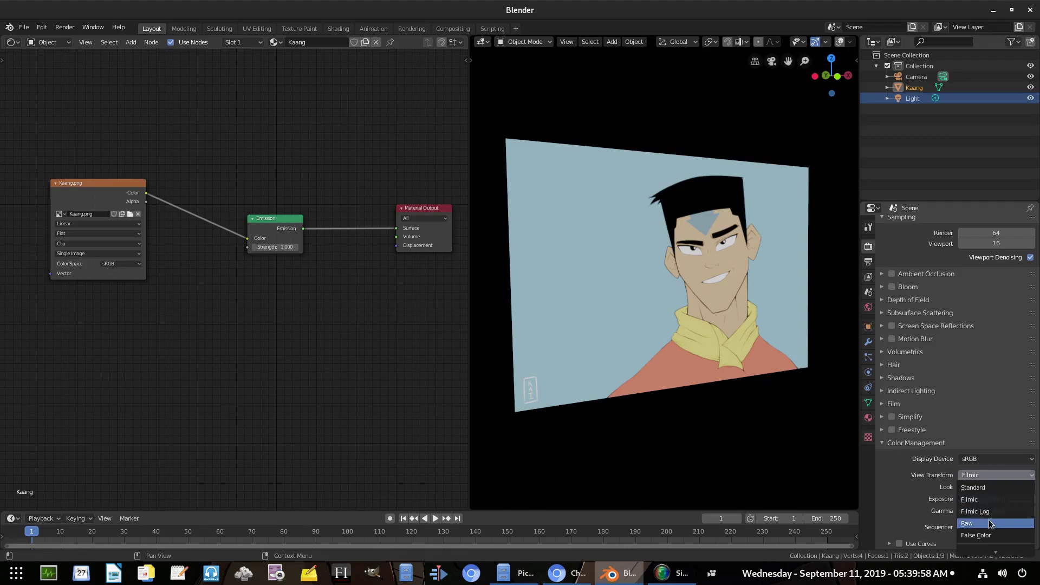
{"action": "left_click", "coordinate": [973, 487]}
{"action": "scroll", "coordinate": [721, 408], "scroll_direction": "up", "scroll_amount": 2}
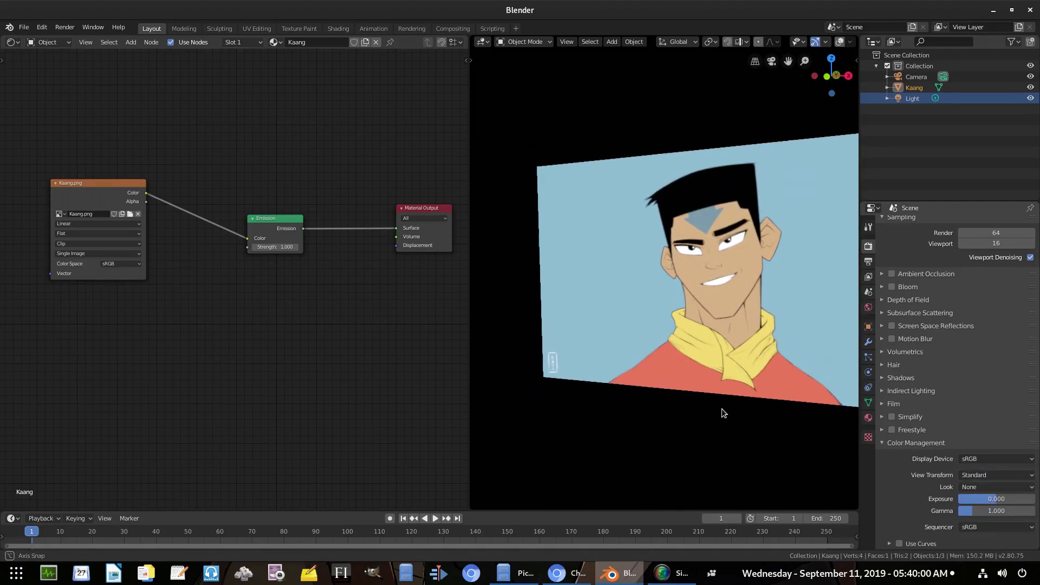
{"action": "scroll", "coordinate": [759, 336], "scroll_direction": "up", "scroll_amount": 4}
{"action": "scroll", "coordinate": [700, 315], "scroll_direction": "down", "scroll_amount": 6}
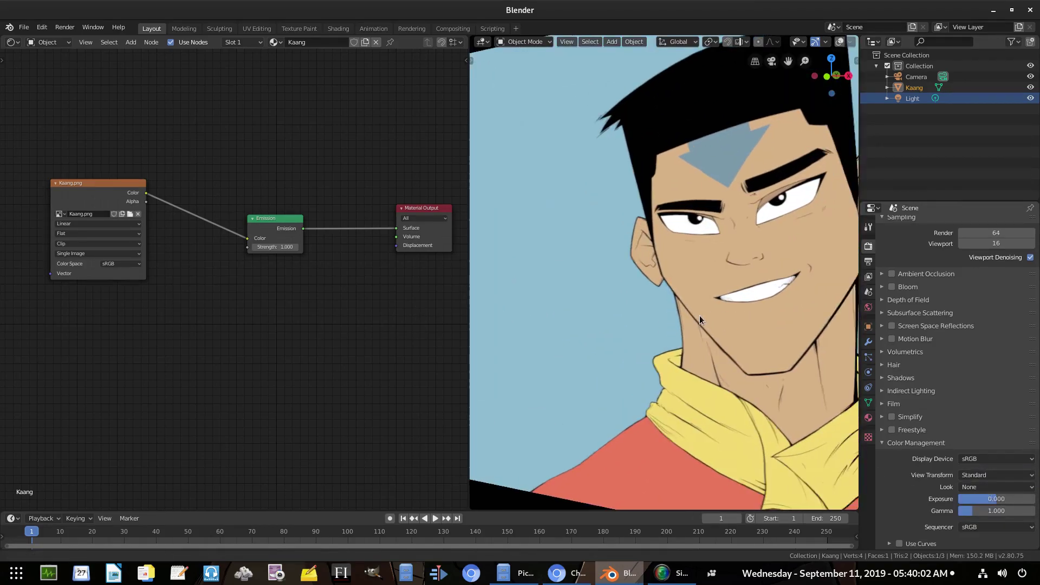
{"action": "scroll", "coordinate": [675, 383], "scroll_direction": "down", "scroll_amount": 1}
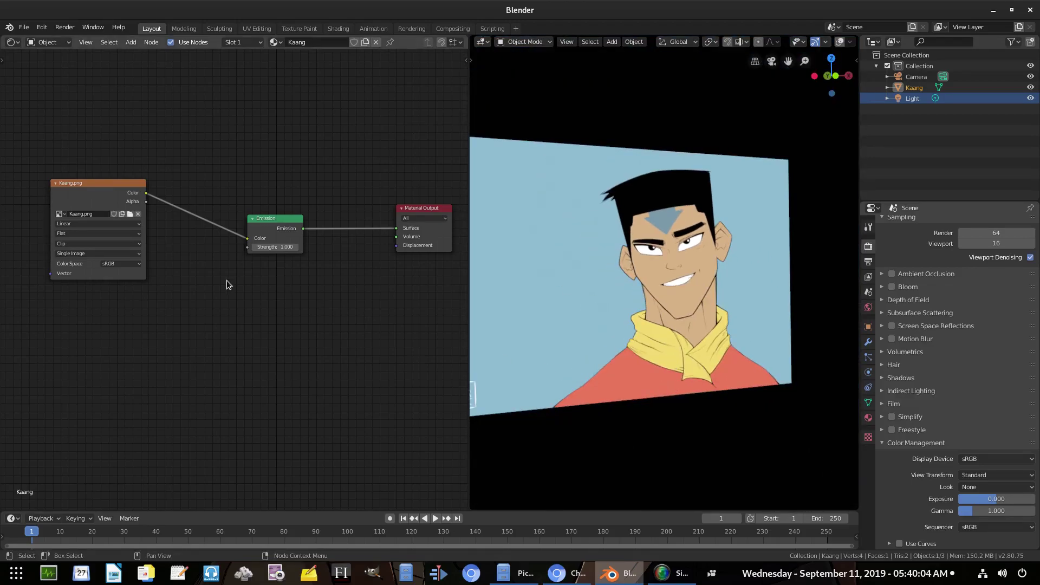
Step: Add a Diffuse BSDF node and connect it to the material's Surface
{"action": "key", "text": "shift+a"}
{"action": "left_click", "coordinate": [226, 280]}
{"action": "type", "text": "dif"}
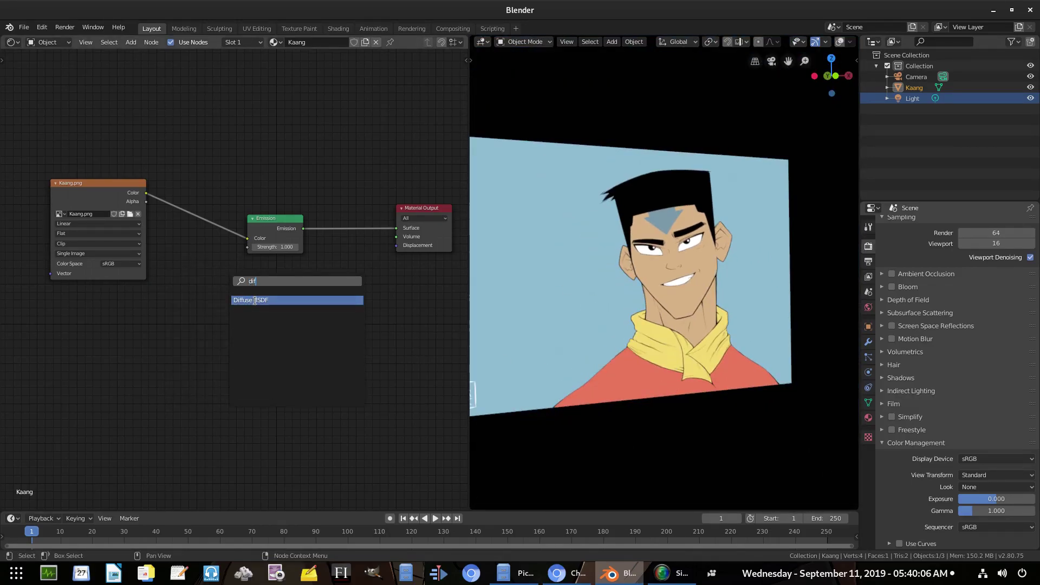
{"action": "left_click", "coordinate": [253, 299]}
{"action": "left_click", "coordinate": [251, 294]}
{"action": "left_click_drag", "start_coordinate": [306, 283], "coordinate": [396, 228]}
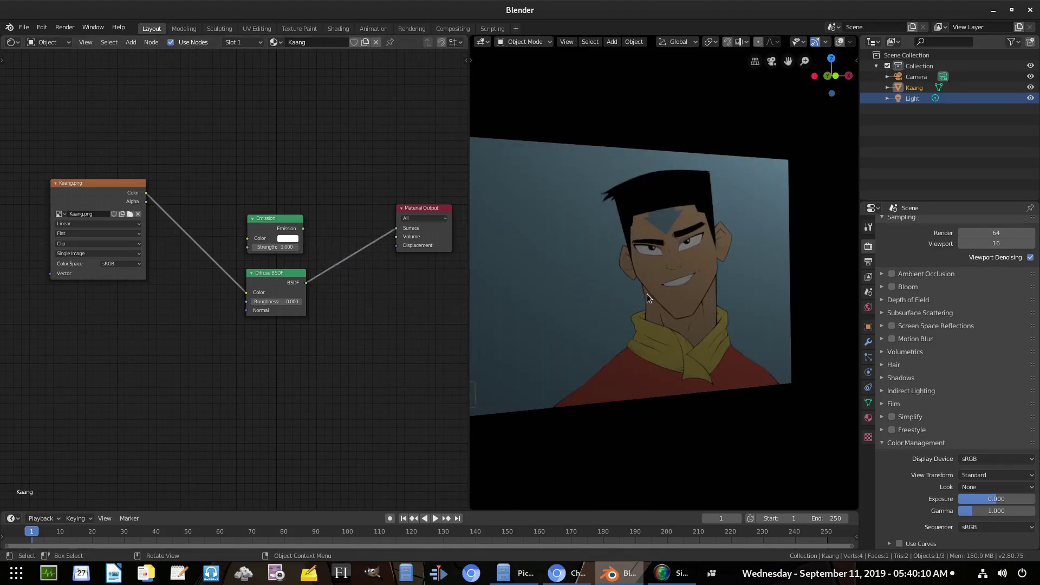
Step: Reconnect the image Color to Emission and route Emission back into Surface
{"action": "scroll", "coordinate": [647, 293], "scroll_direction": "down", "scroll_amount": 3}
{"action": "middle_click_drag", "start_coordinate": [706, 236], "coordinate": [746, 217]}
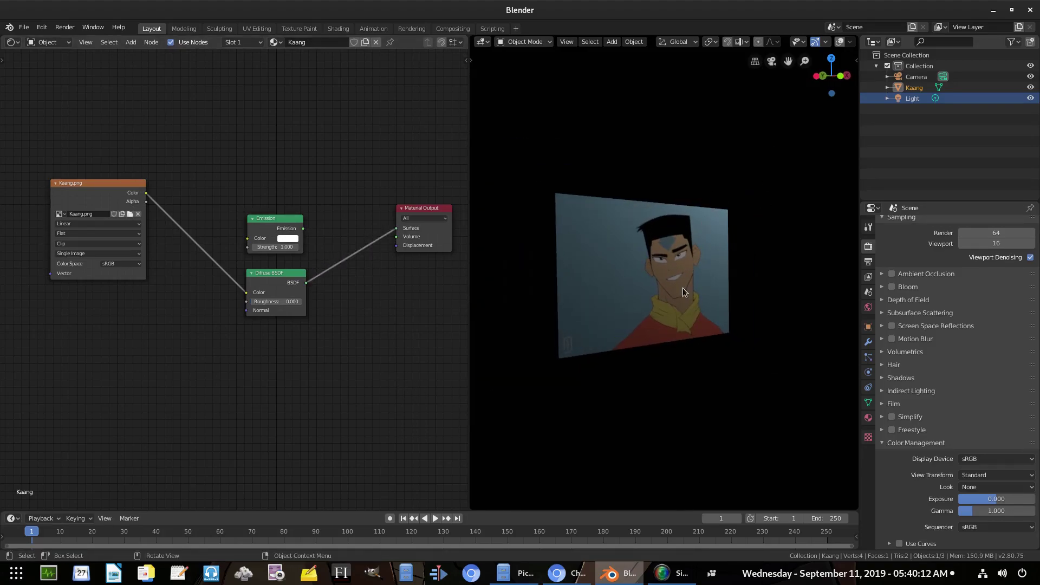
{"action": "scroll", "coordinate": [682, 293], "scroll_direction": "up", "scroll_amount": 2}
{"action": "left_click_drag", "start_coordinate": [247, 293], "coordinate": [397, 229]}
{"action": "middle_click_drag", "start_coordinate": [755, 418], "coordinate": [629, 400]}
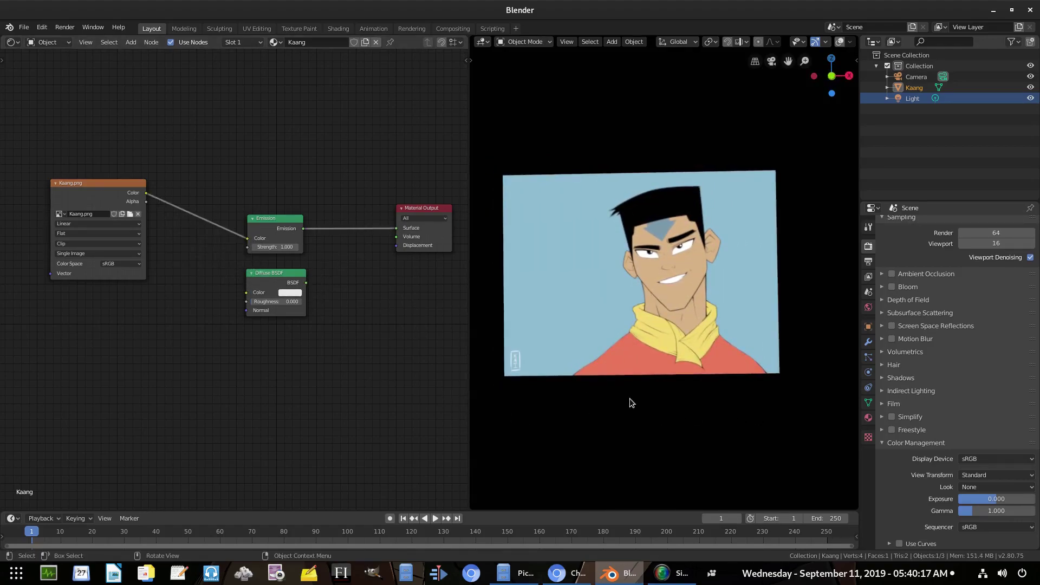
Step: Set the Emission Strength to 2 and view the brighter plane
{"action": "left_click", "coordinate": [286, 246]}
{"action": "type", "text": "2"}
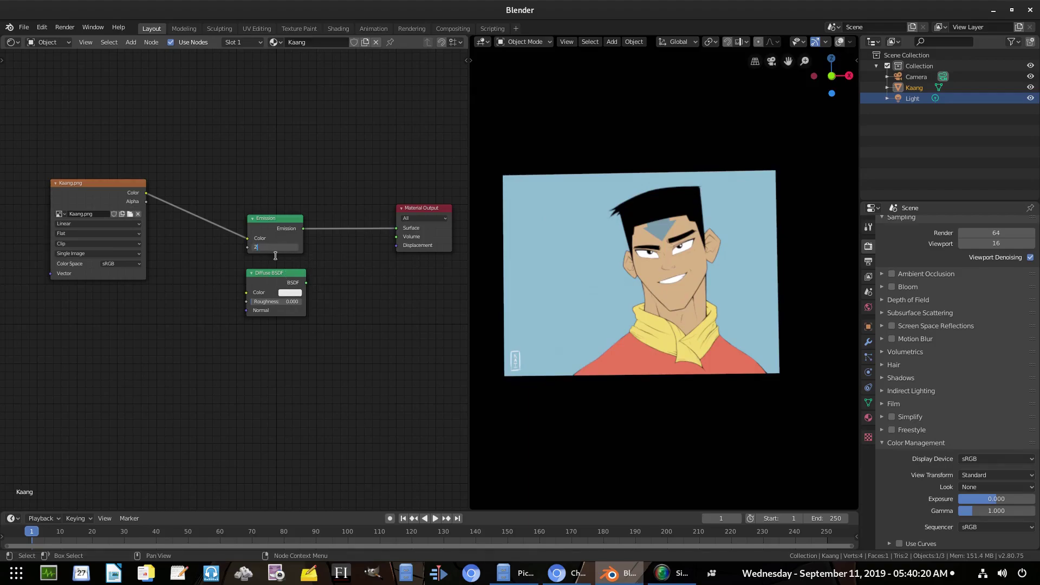
{"action": "key", "text": "Return"}
{"action": "middle_click_drag", "start_coordinate": [633, 250], "coordinate": [685, 340]}
{"action": "scroll", "coordinate": [685, 339], "scroll_direction": "up", "scroll_amount": 5}
Step: Return the Emission Strength to 1.000
{"action": "left_click", "coordinate": [278, 247]}
{"action": "type", "text": "1"}
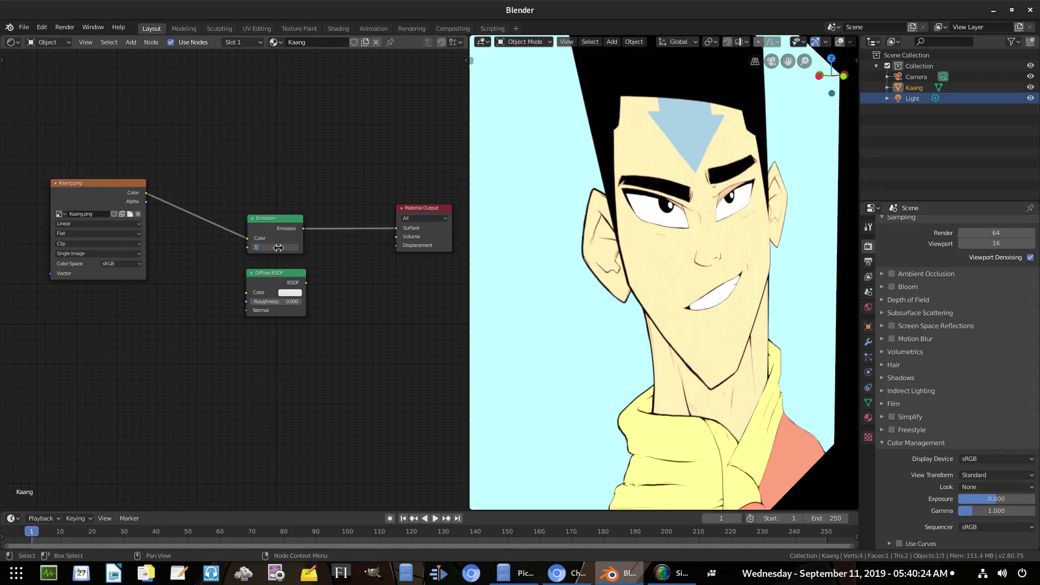
{"action": "key", "text": "Return"}
{"action": "middle_click_drag", "start_coordinate": [734, 387], "coordinate": [723, 367]}
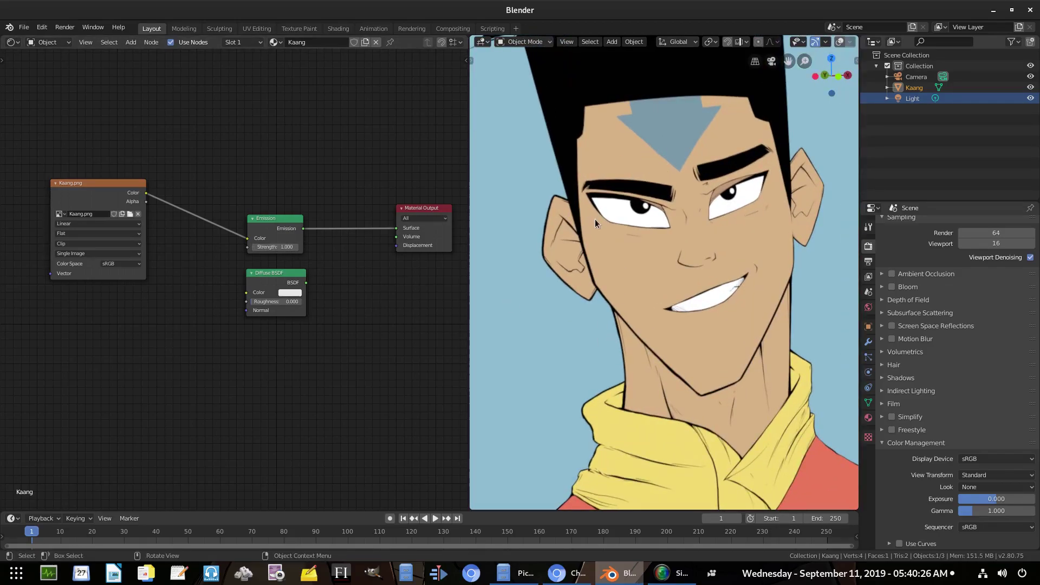
{"action": "scroll", "coordinate": [672, 389], "scroll_direction": "down", "scroll_amount": 4}
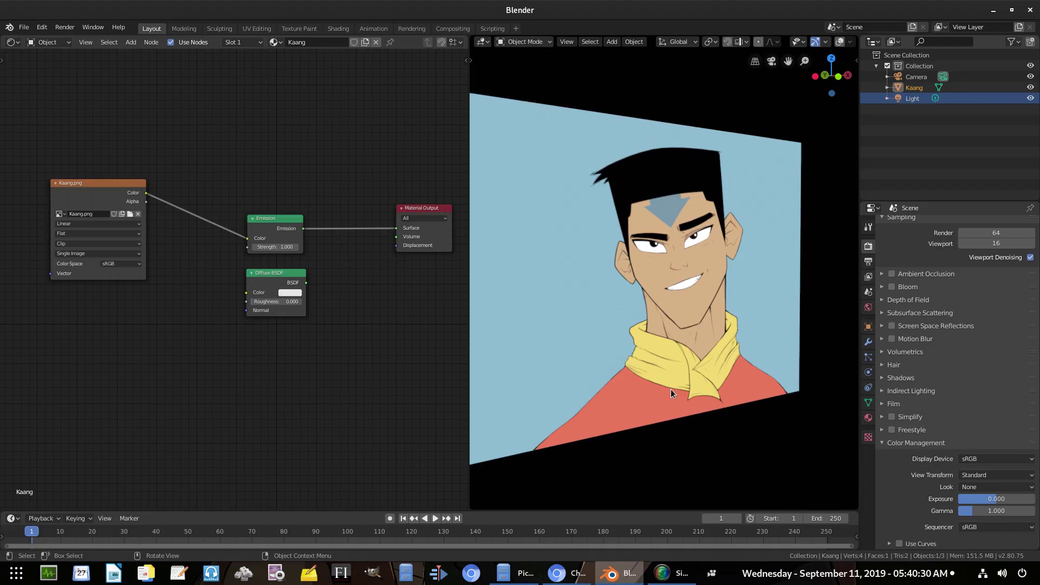
Step: Delete the Diffuse BSDF node and line up Kaang.png and Emission beside Material Output
{"action": "left_click", "coordinate": [266, 274]}
{"action": "key", "text": "x"}
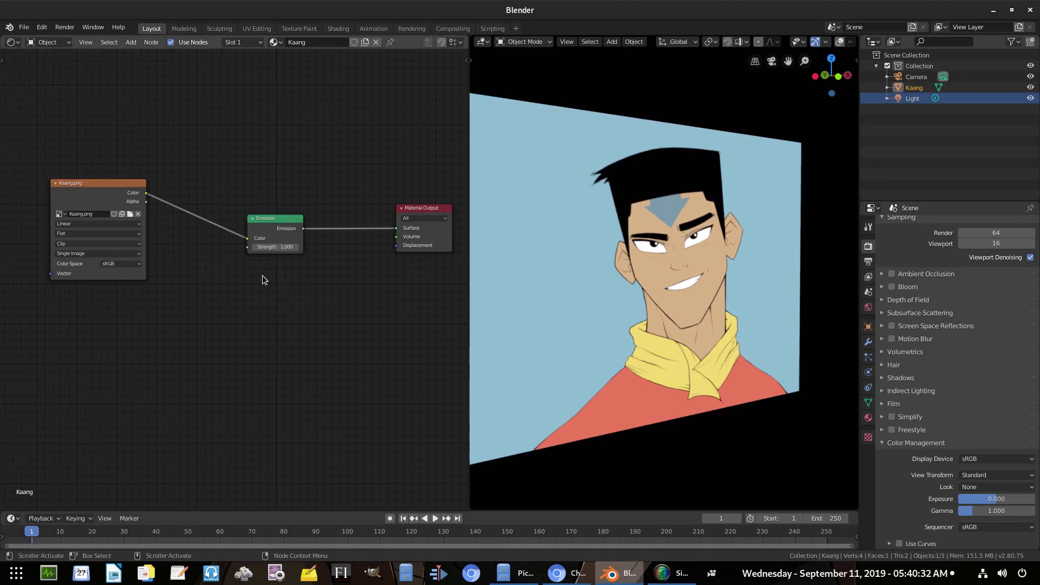
{"action": "left_click_drag", "start_coordinate": [110, 190], "coordinate": [189, 225]}
{"action": "left_click_drag", "start_coordinate": [278, 220], "coordinate": [333, 213]}
{"action": "left_click_drag", "start_coordinate": [185, 227], "coordinate": [229, 219]}
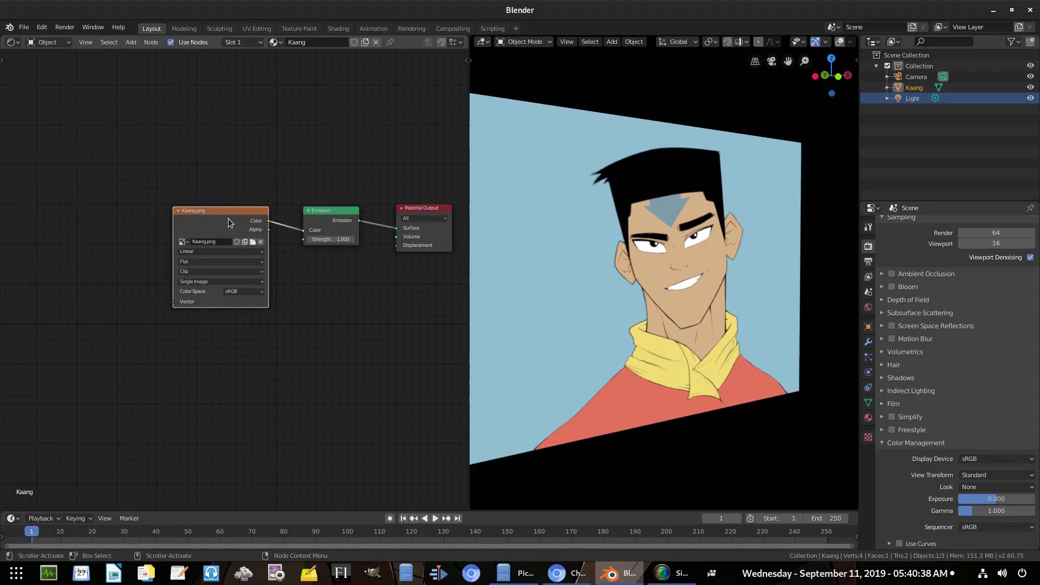